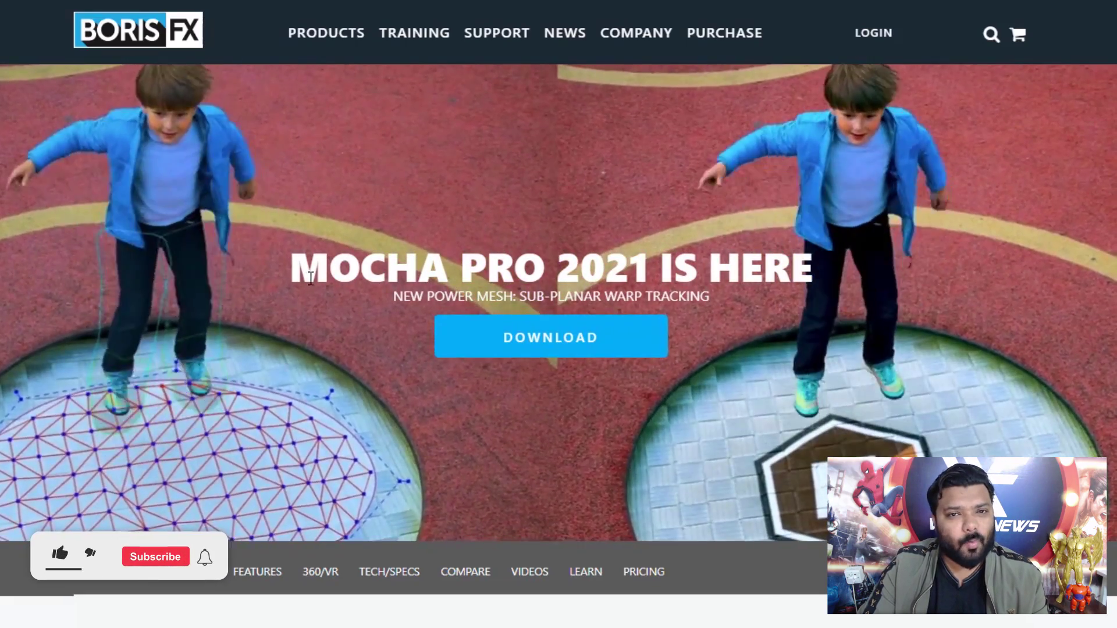
Highlight the 'MOCHA PRO 2021 IS HERE' headline and scroll through the page
{"action": "left_click_drag", "start_coordinate": [291, 269], "coordinate": [814, 272]}
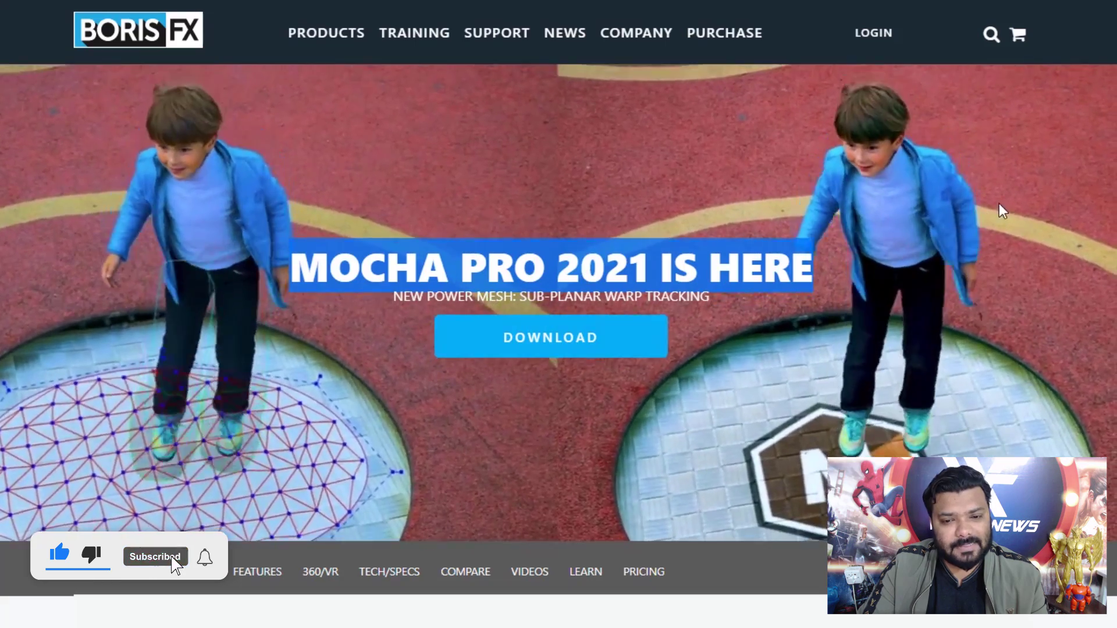
{"action": "scroll", "coordinate": [1035, 204], "scroll_direction": "down", "scroll_amount": 8}
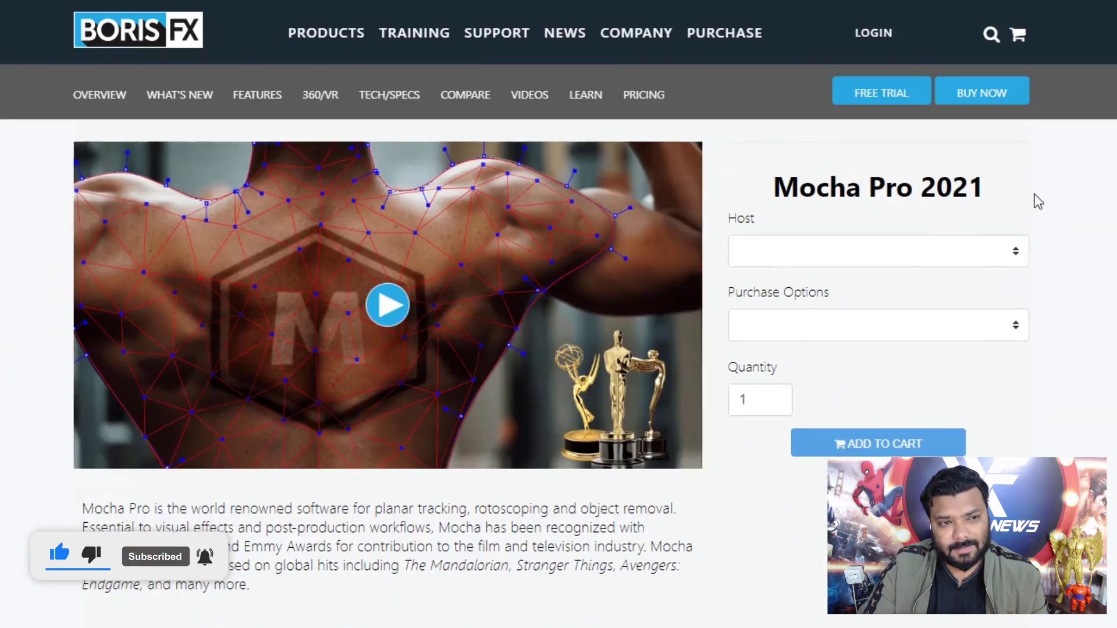
{"action": "scroll", "coordinate": [464, 299], "scroll_direction": "down", "scroll_amount": 10}
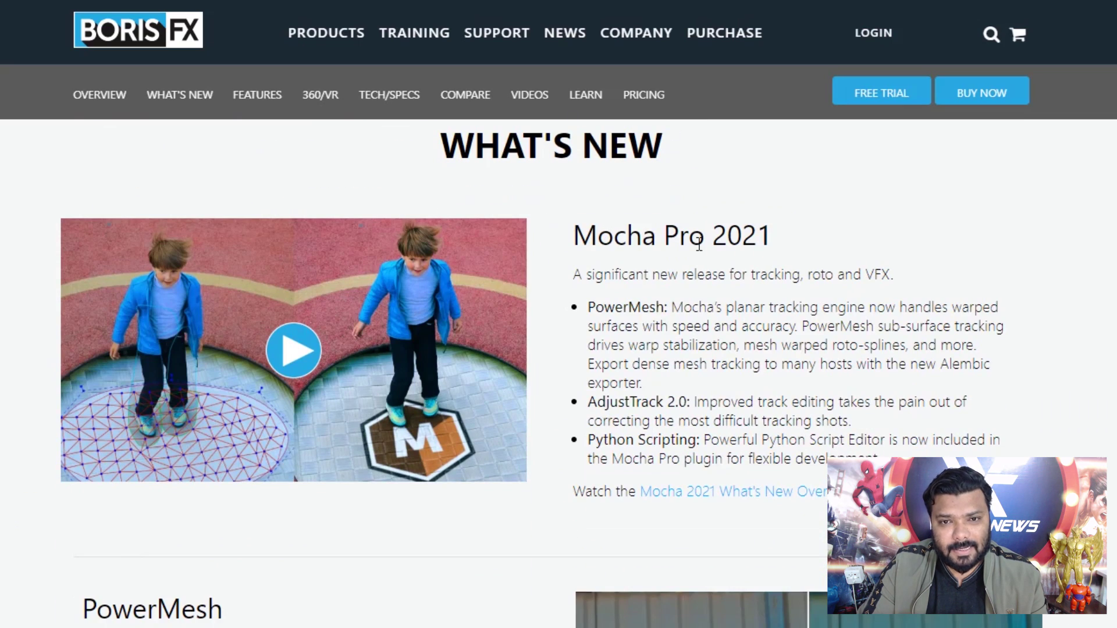
{"action": "scroll", "coordinate": [699, 244], "scroll_direction": "down", "scroll_amount": 15}
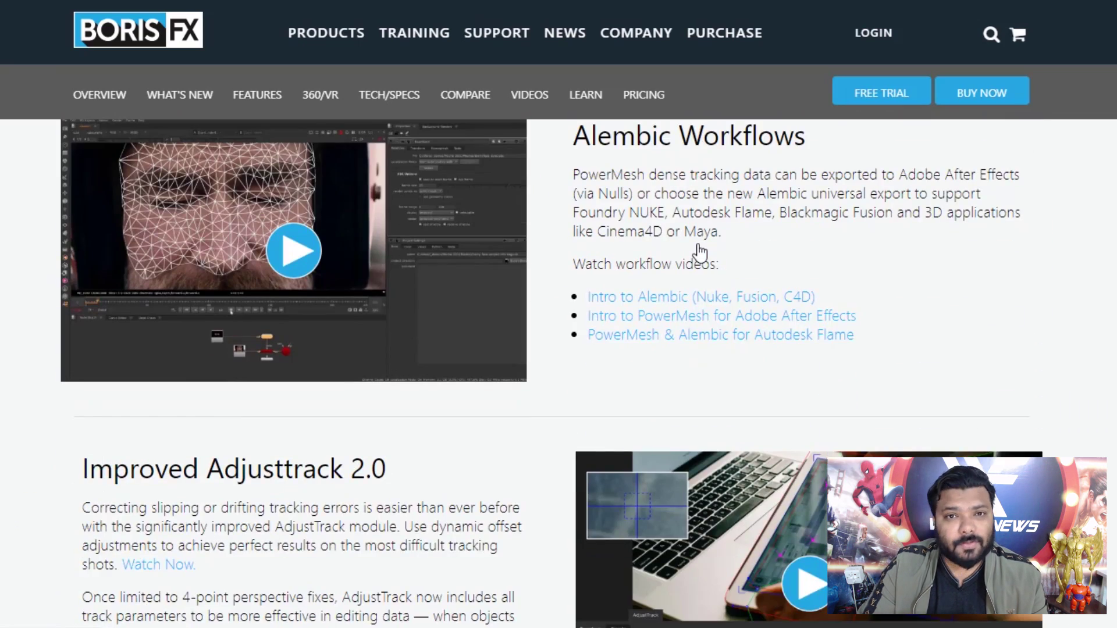
{"action": "scroll", "coordinate": [699, 252], "scroll_direction": "down", "scroll_amount": 8}
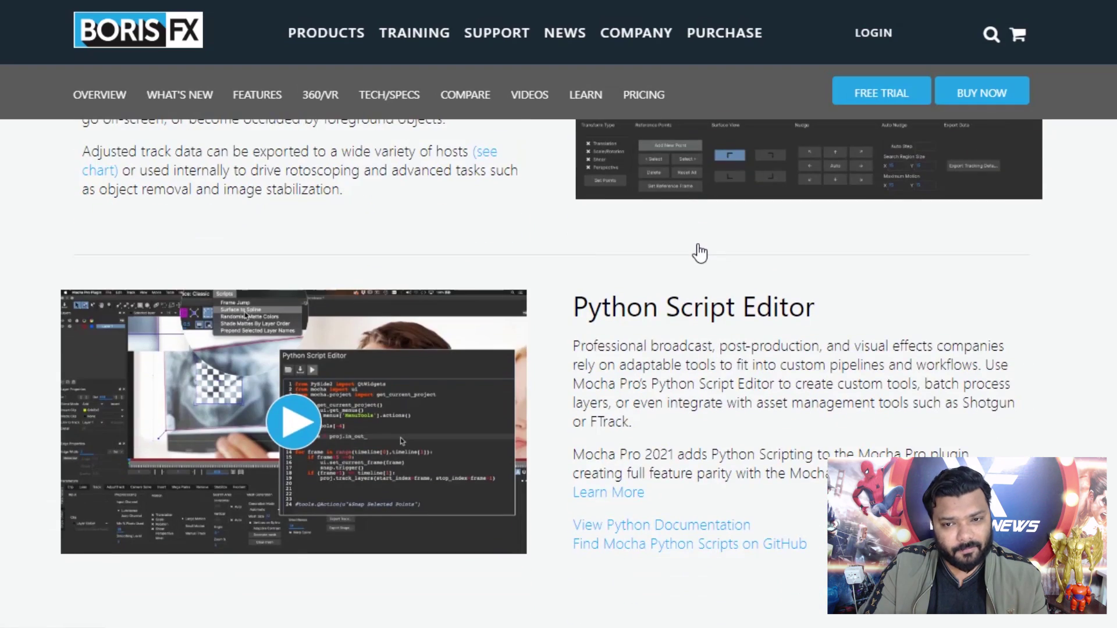
{"action": "scroll", "coordinate": [699, 252], "scroll_direction": "down", "scroll_amount": 6}
{"action": "scroll", "coordinate": [696, 243], "scroll_direction": "down", "scroll_amount": 3}
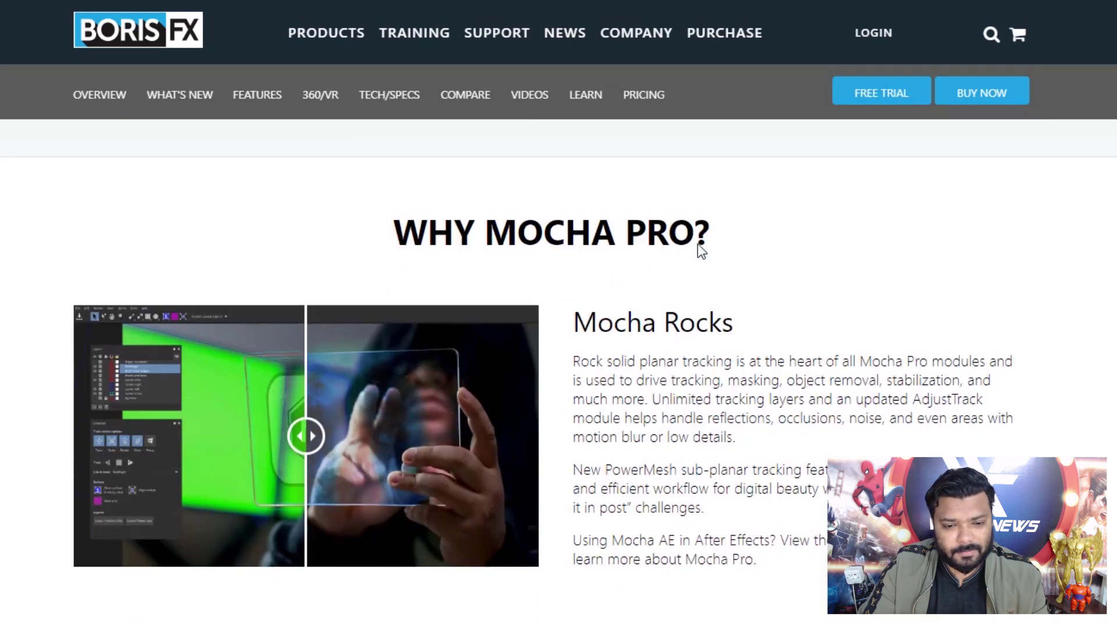
{"action": "scroll", "coordinate": [696, 243], "scroll_direction": "up", "scroll_amount": 20}
{"action": "scroll", "coordinate": [702, 275], "scroll_direction": "up", "scroll_amount": 15}
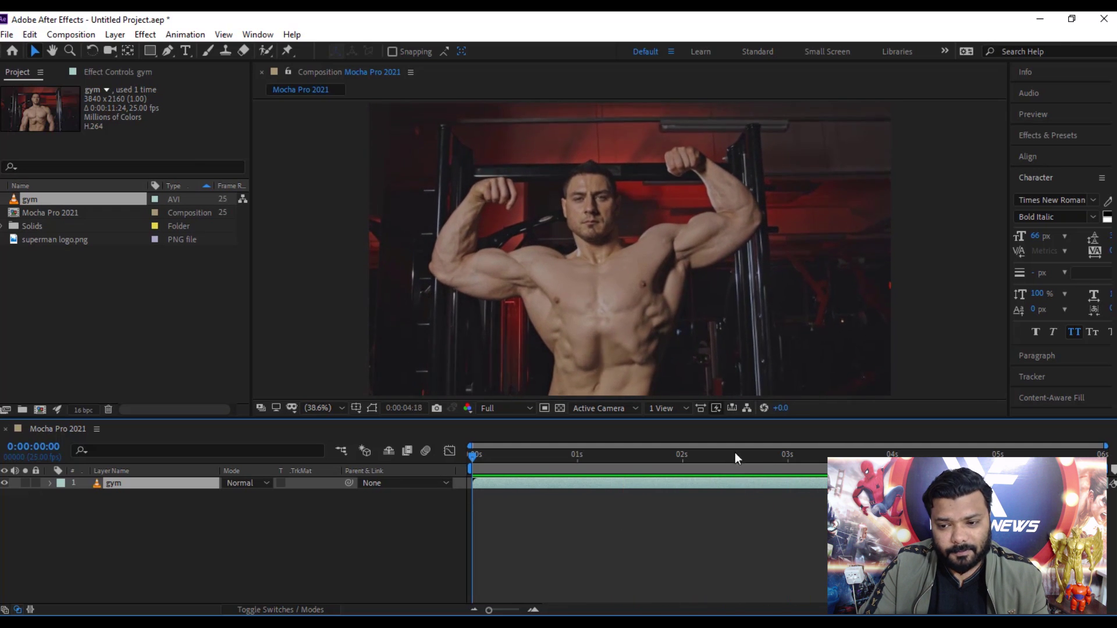
Stop playback, create a new composition named Logo, and place superman logo.png in it
{"action": "key", "text": "space"}
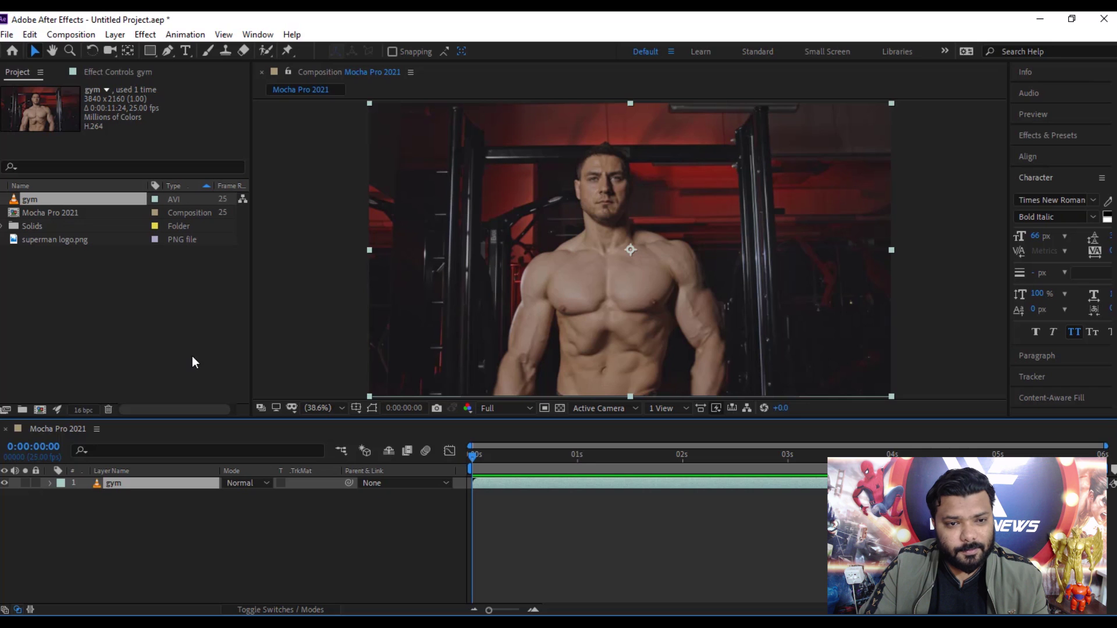
{"action": "key", "text": "ctrl+n"}
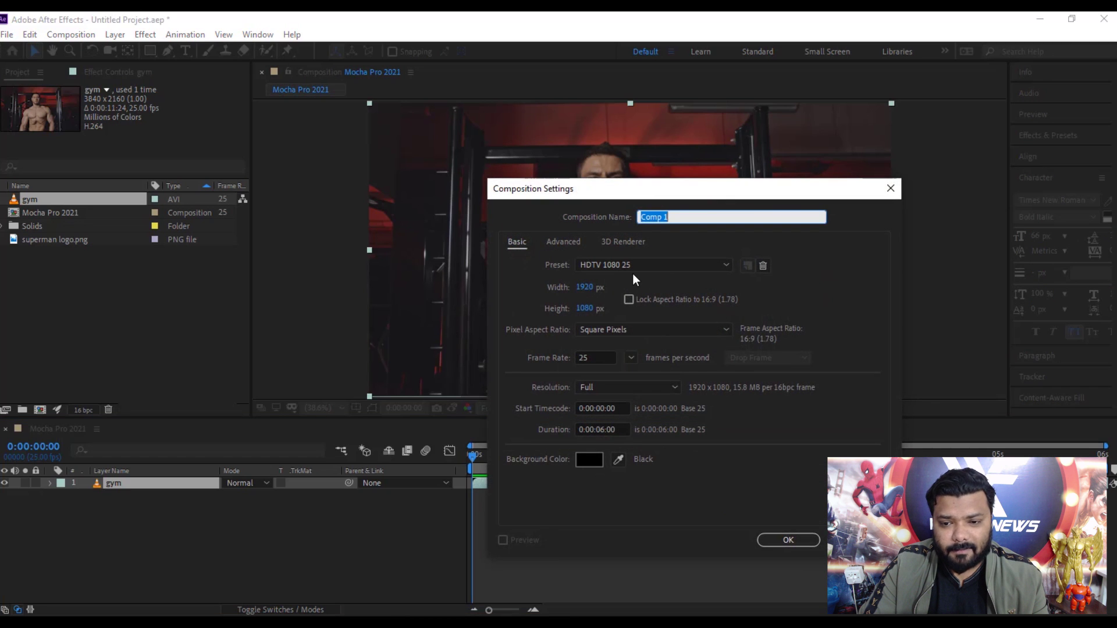
{"action": "type", "text": "Logo"}
{"action": "key", "text": "Return"}
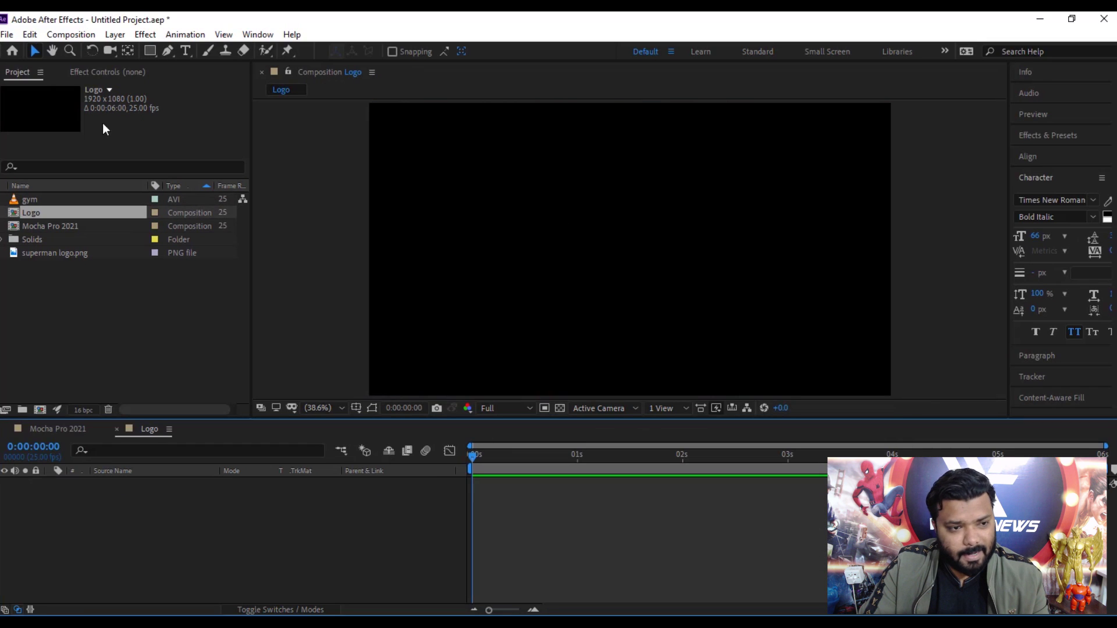
{"action": "left_click_drag", "start_coordinate": [47, 253], "coordinate": [299, 500]}
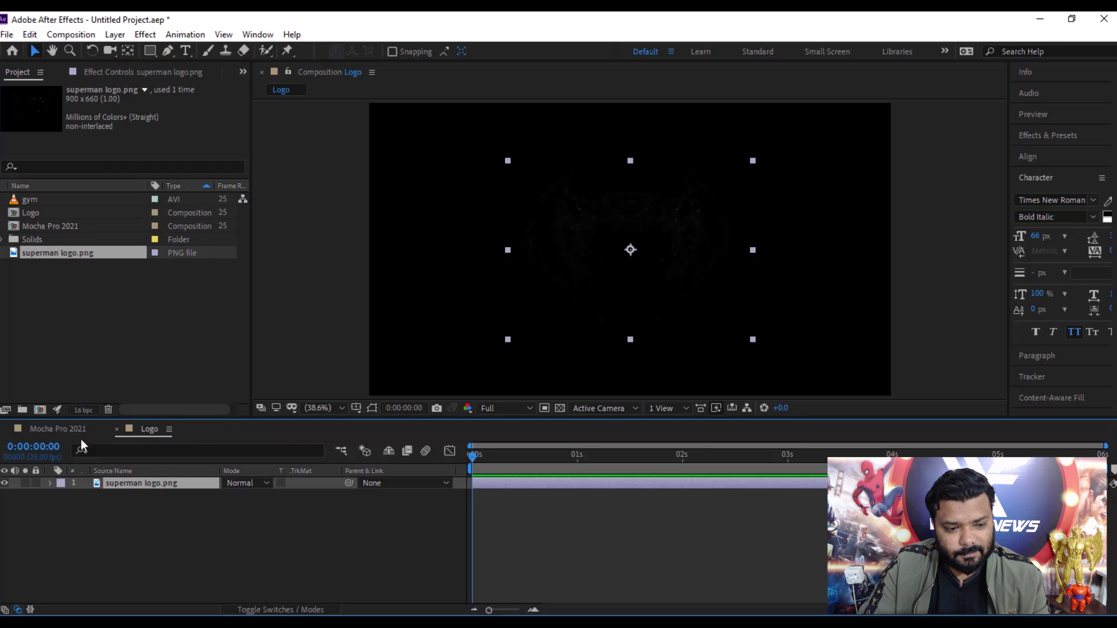
Apply the Boris FX Mocha Pro effect to the gym layer and launch its Mocha interface
{"action": "left_click", "coordinate": [58, 428]}
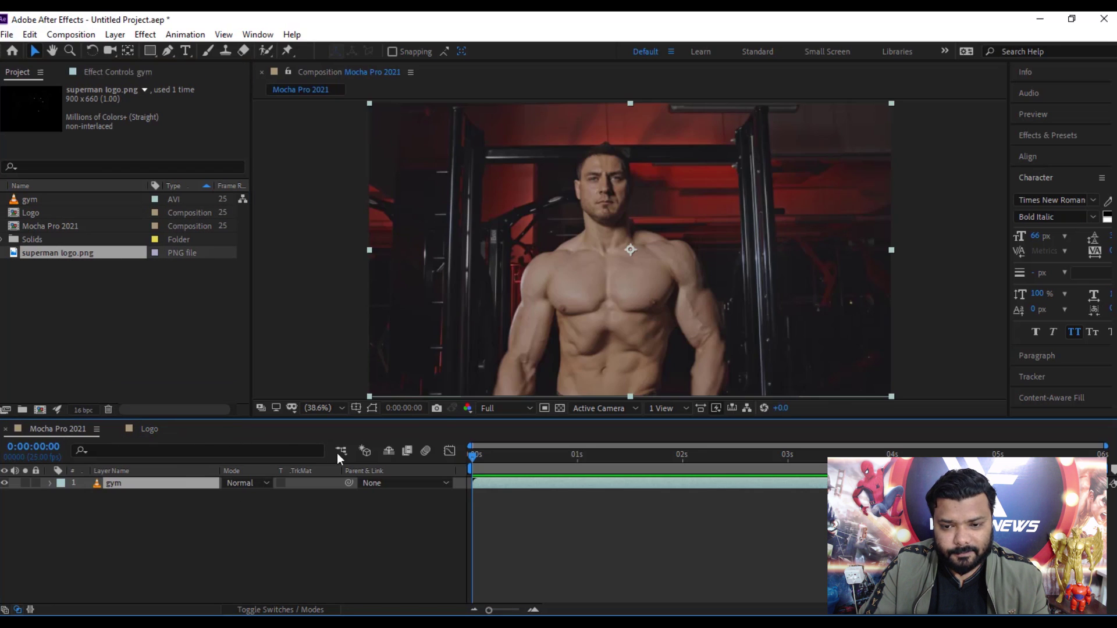
{"action": "left_click", "coordinate": [203, 494]}
{"action": "left_click", "coordinate": [161, 483]}
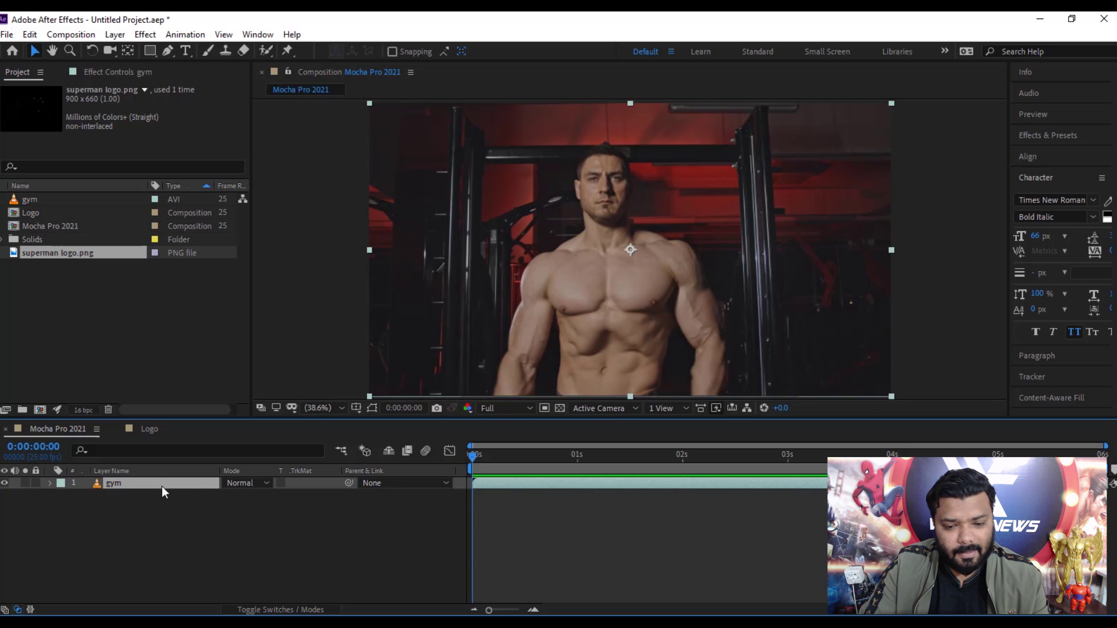
{"action": "left_click", "coordinate": [145, 35]}
{"action": "mouse_move", "coordinate": [241, 431]}
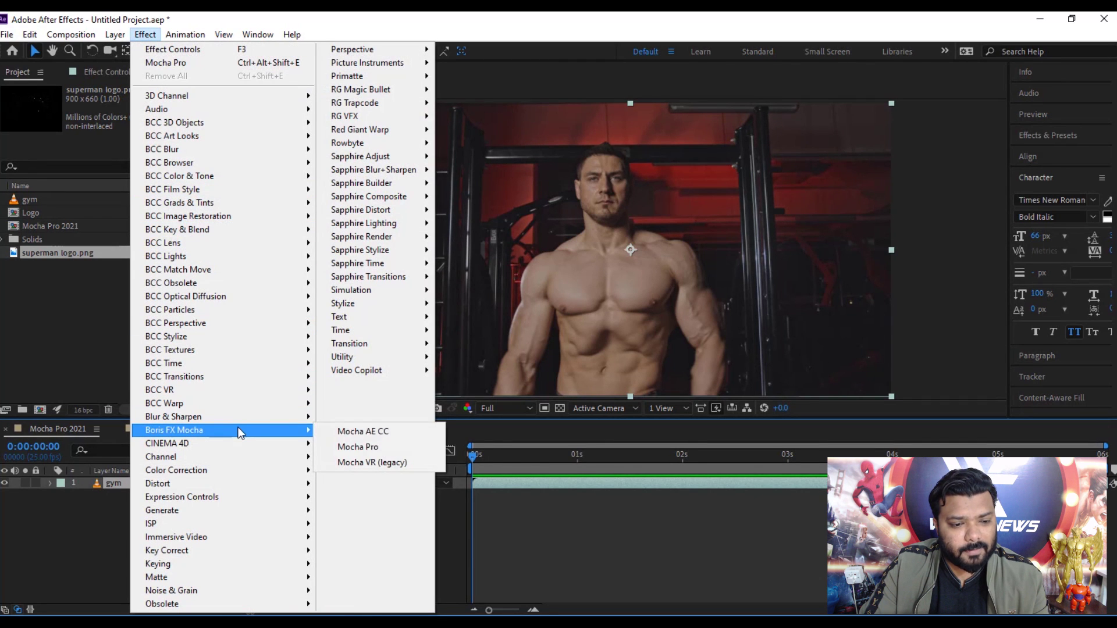
{"action": "left_click", "coordinate": [406, 446]}
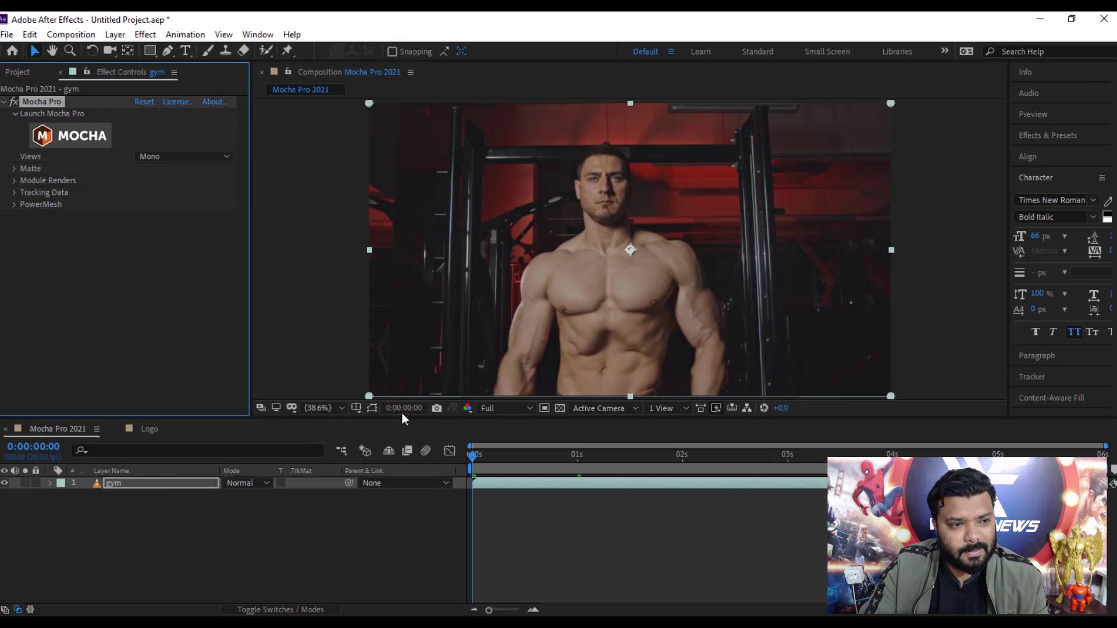
{"action": "left_click", "coordinate": [87, 139]}
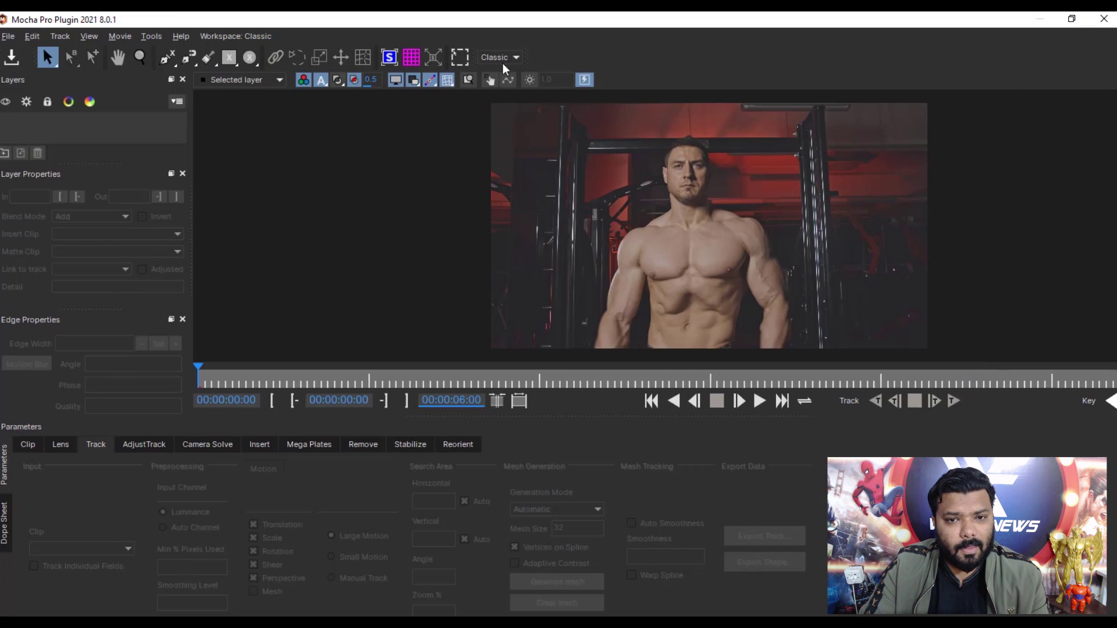
Switch the Mocha workspace to Essentials and then back to Classic
{"action": "left_click", "coordinate": [508, 57]}
{"action": "left_click", "coordinate": [510, 71]}
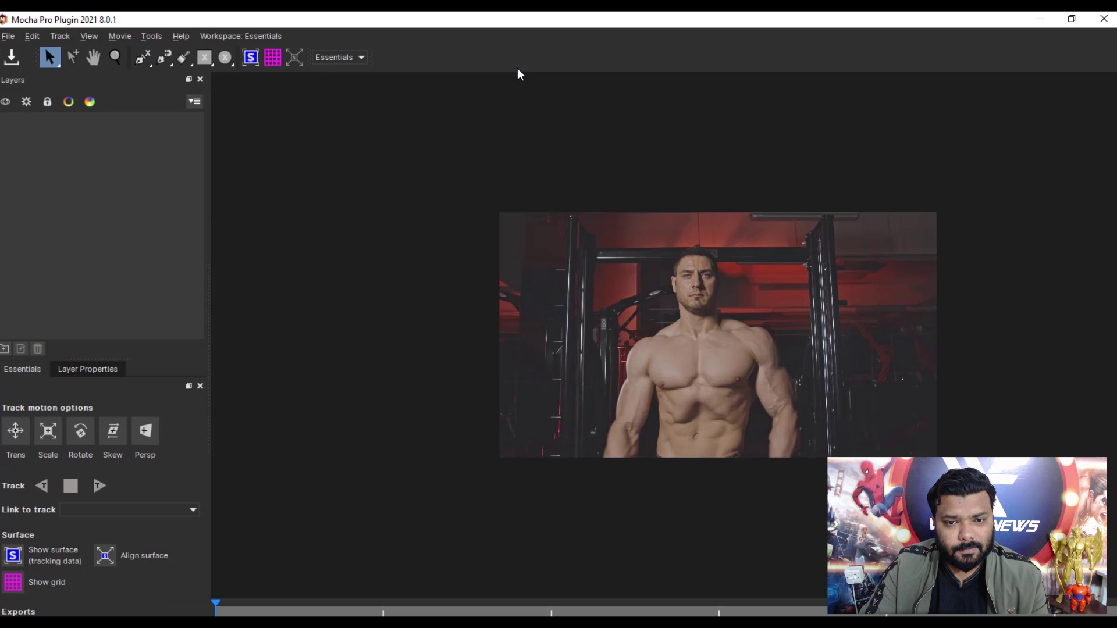
{"action": "left_click", "coordinate": [367, 54]}
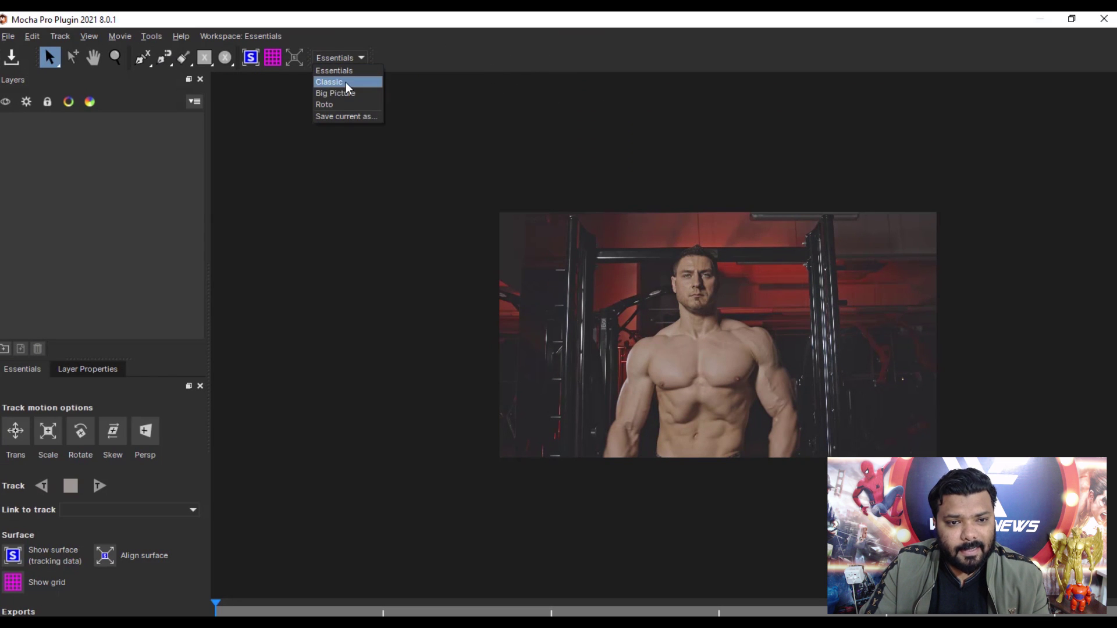
{"action": "left_click", "coordinate": [365, 82]}
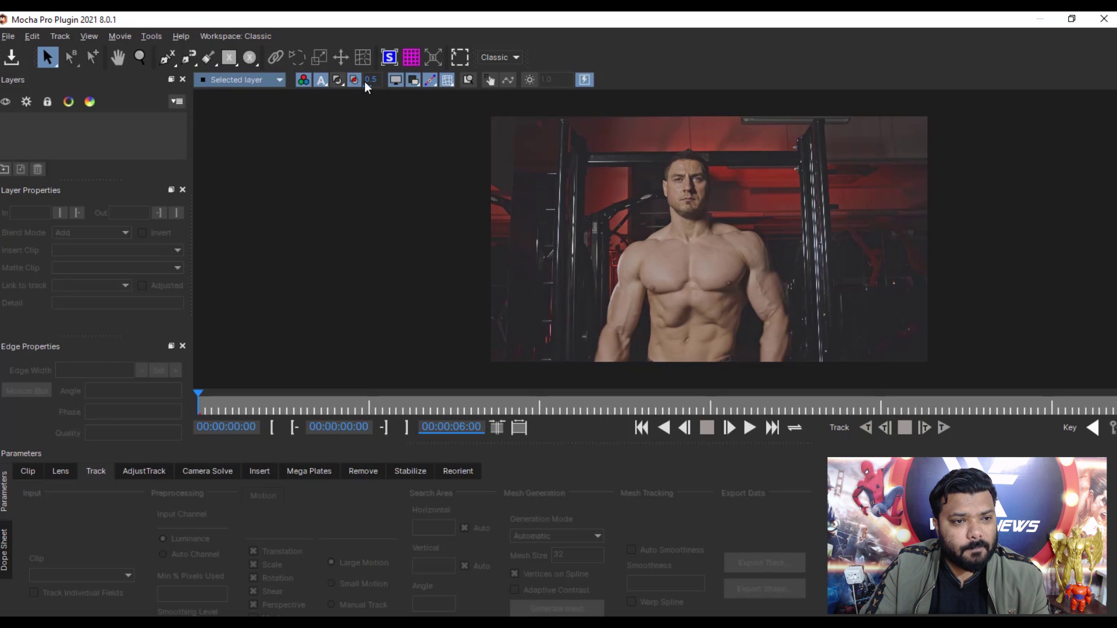
With the X-Spline tool, trace the upper chest, right shoulder, arm and right torso
{"action": "left_click", "coordinate": [166, 60]}
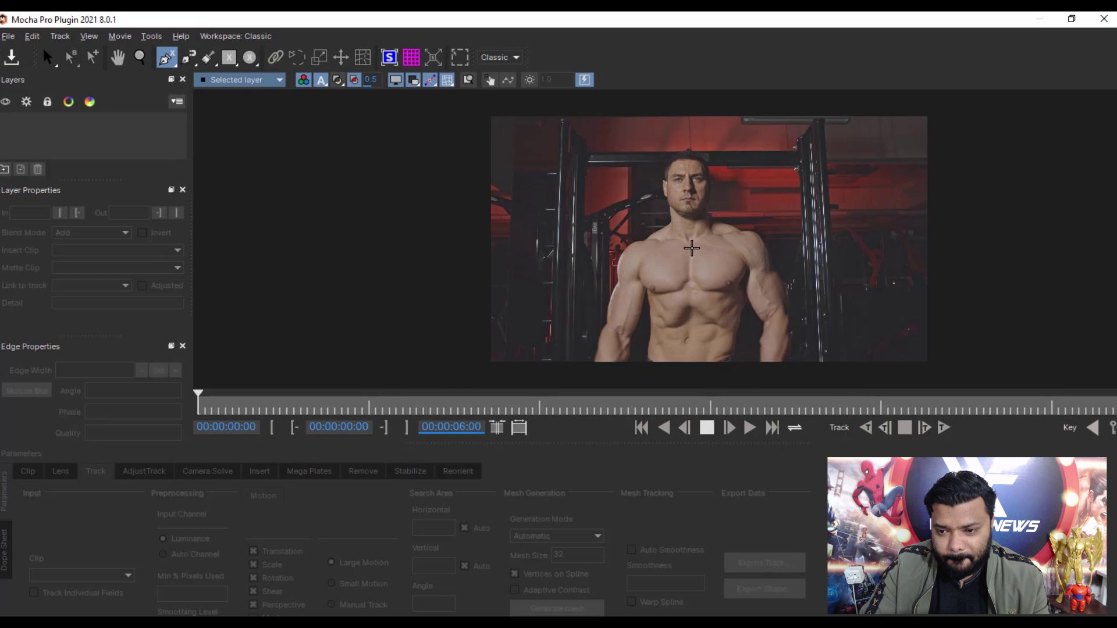
{"action": "left_click", "coordinate": [693, 242]}
{"action": "left_click", "coordinate": [716, 234]}
{"action": "left_click", "coordinate": [739, 247]}
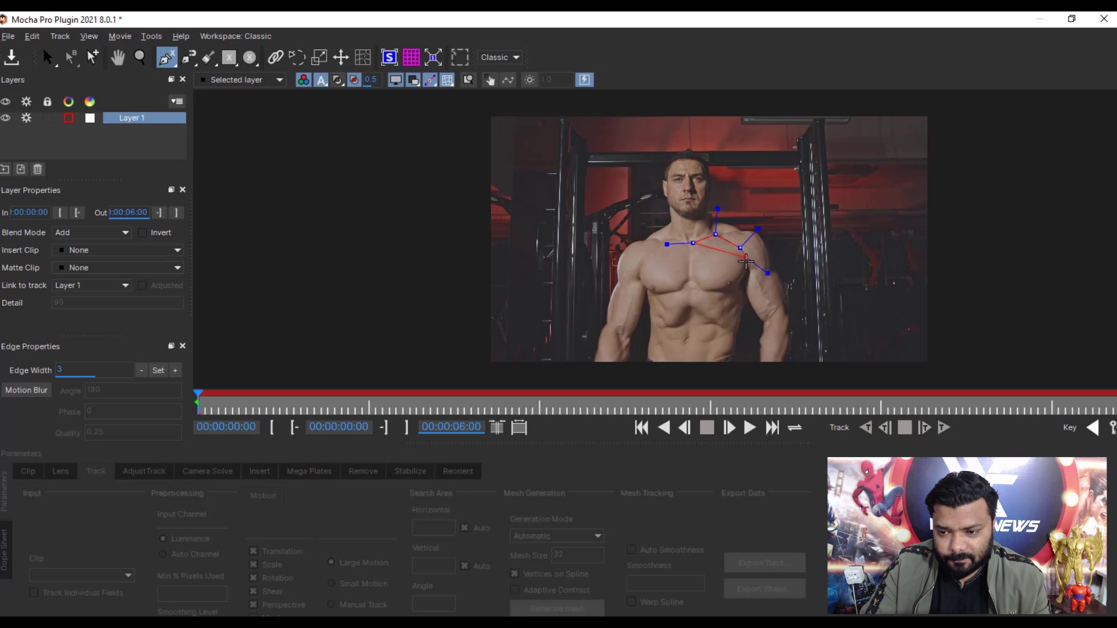
{"action": "left_click", "coordinate": [748, 265]}
{"action": "left_click", "coordinate": [748, 300]}
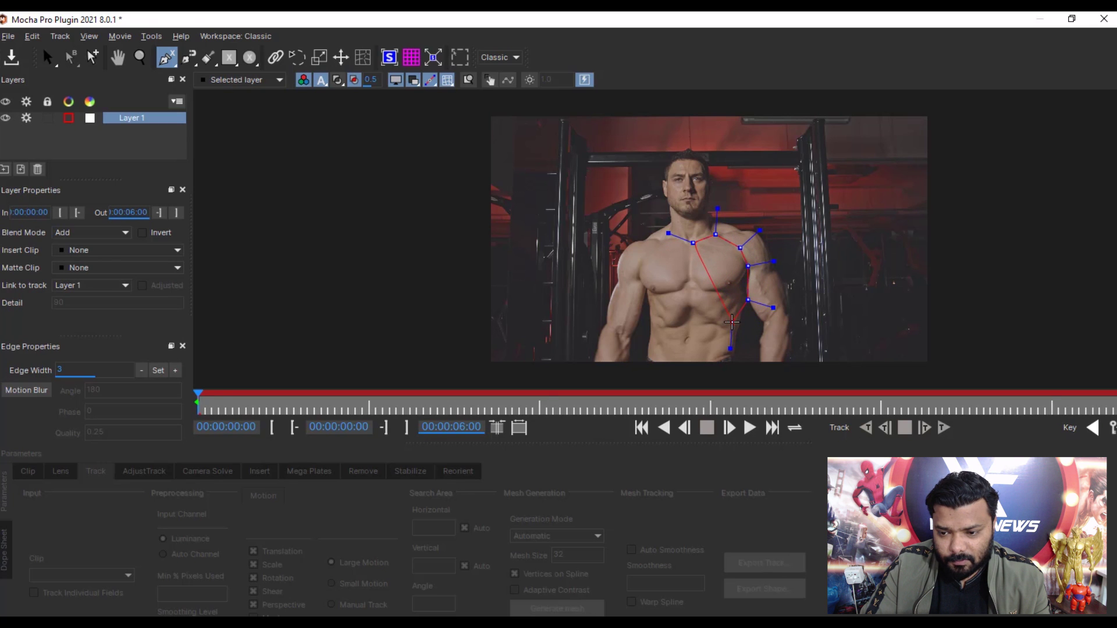
{"action": "left_click", "coordinate": [731, 322]}
Continue the outline across the waist and left chest, close the shape, and return to Select
{"action": "left_click", "coordinate": [725, 356]}
{"action": "left_click", "coordinate": [679, 361]}
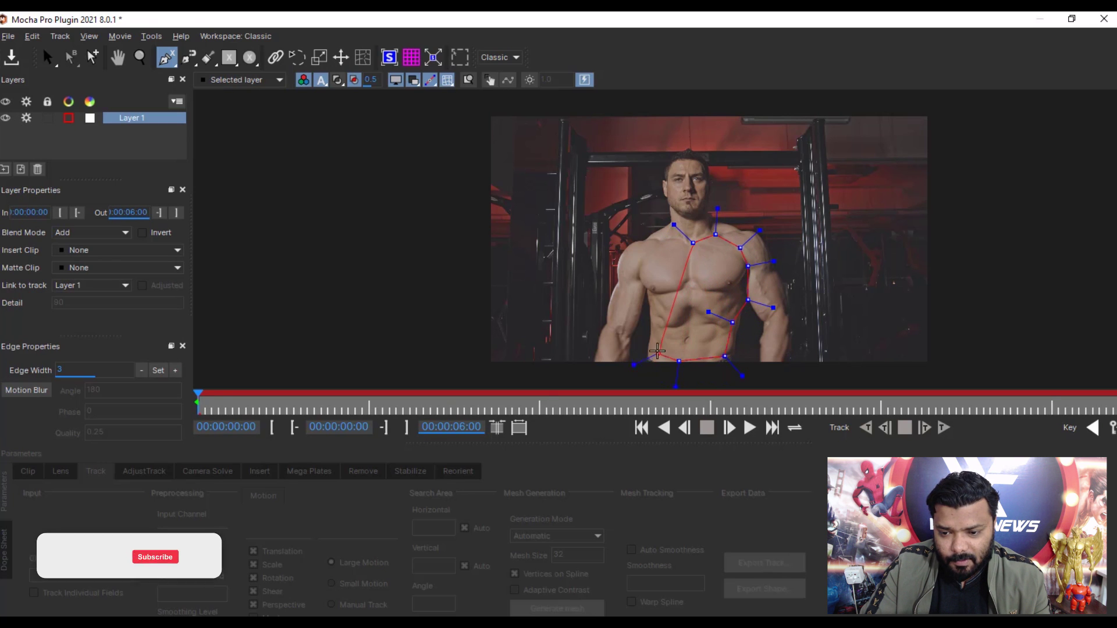
{"action": "left_click", "coordinate": [657, 349]}
{"action": "left_click", "coordinate": [653, 295]}
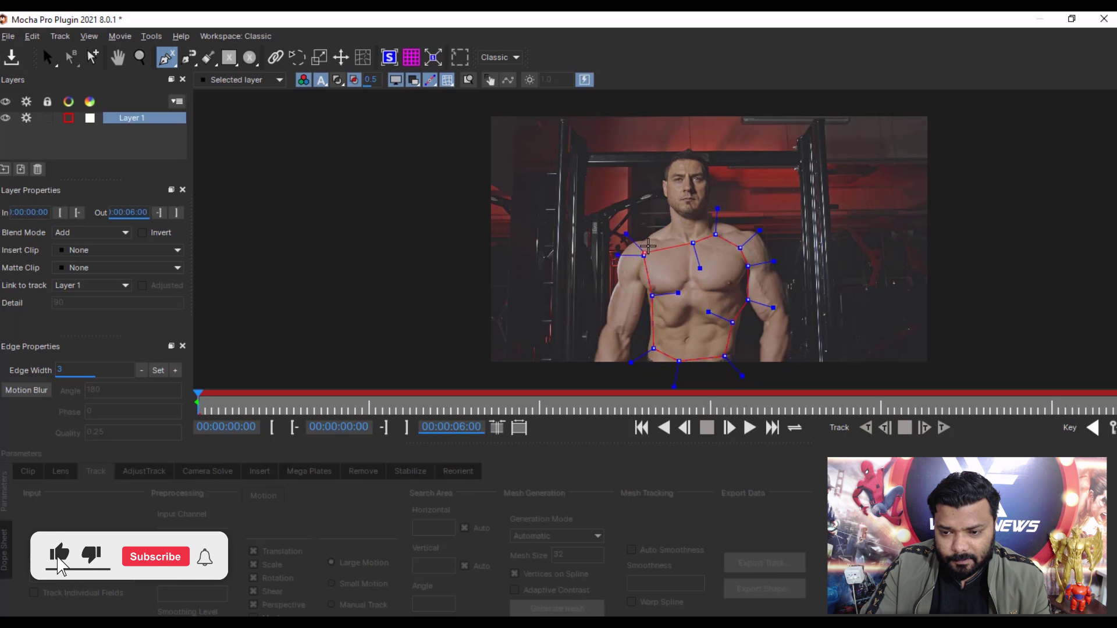
{"action": "left_click", "coordinate": [659, 234]}
{"action": "left_click", "coordinate": [675, 248]}
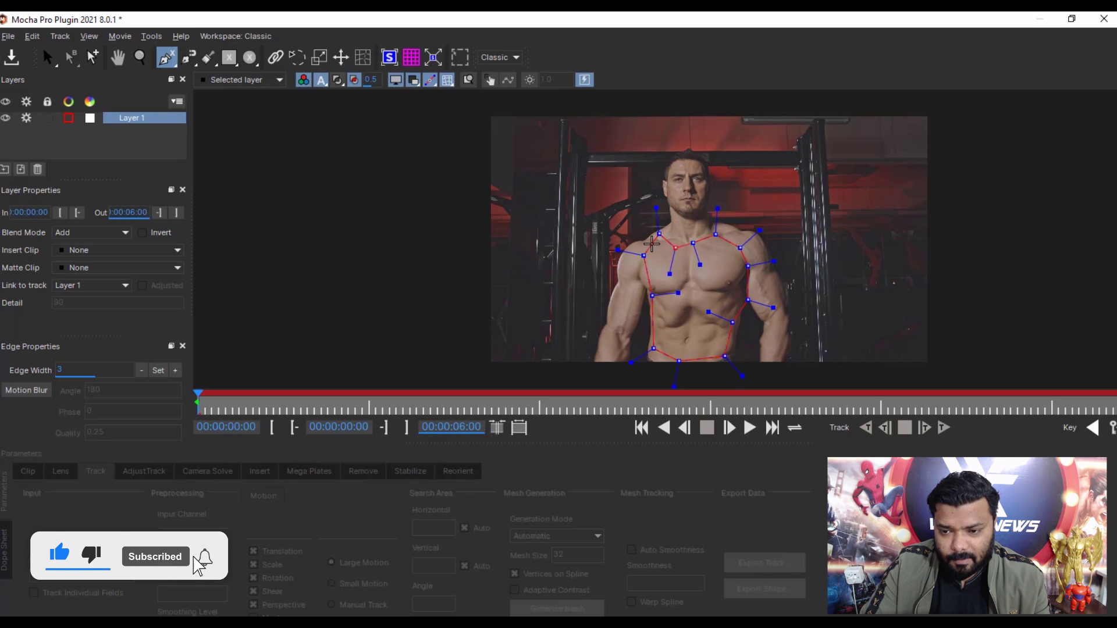
{"action": "key", "text": "s"}
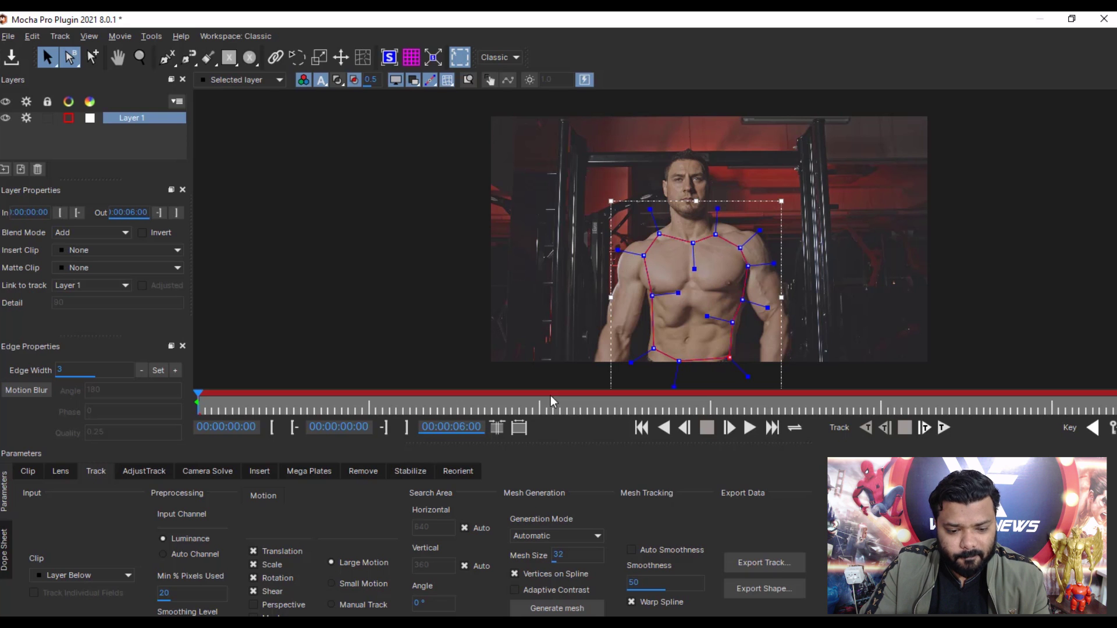
Restore the Mocha window and set the mesh Generation Mode to Uniform
{"action": "left_click", "coordinate": [1061, 21]}
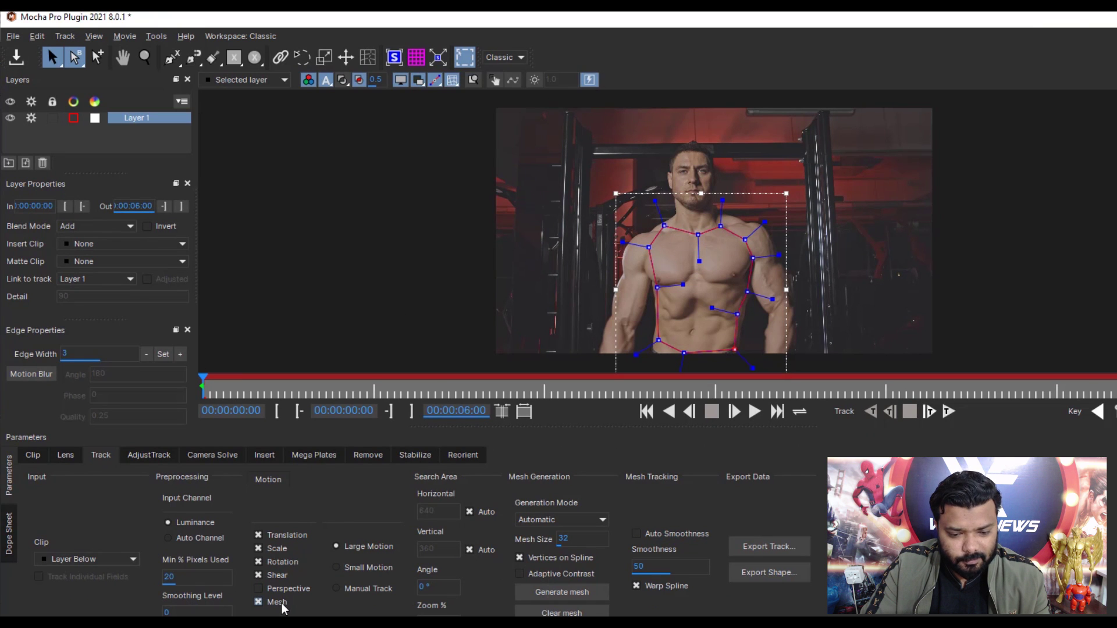
{"action": "left_click", "coordinate": [580, 520]}
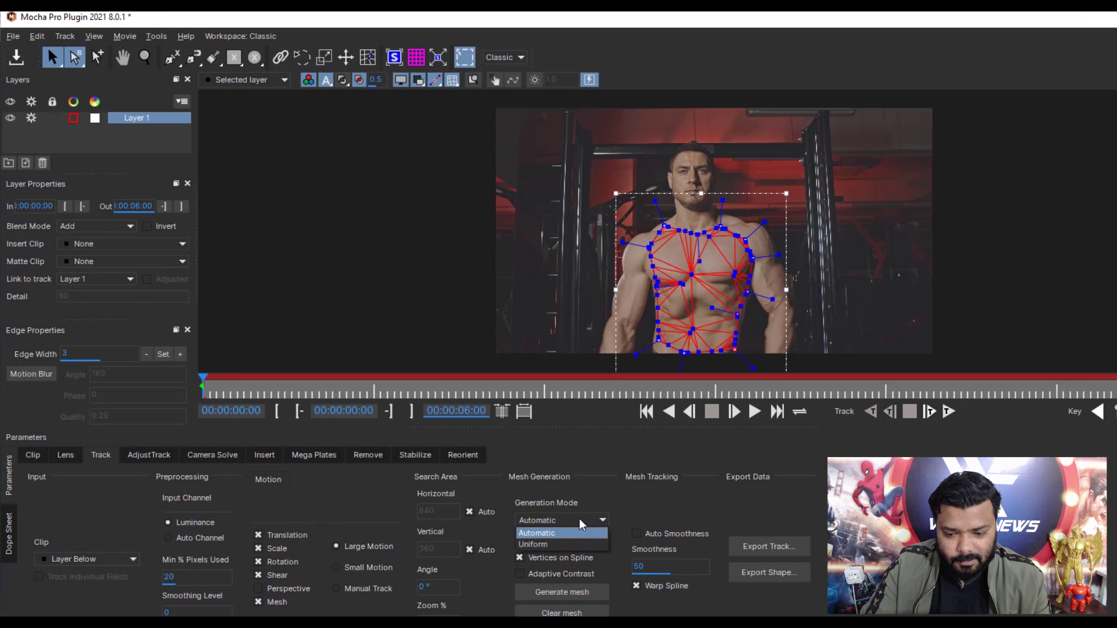
Generate a Uniform mesh of size 32 over the chest and track it forward through the clip
{"action": "left_click", "coordinate": [575, 544]}
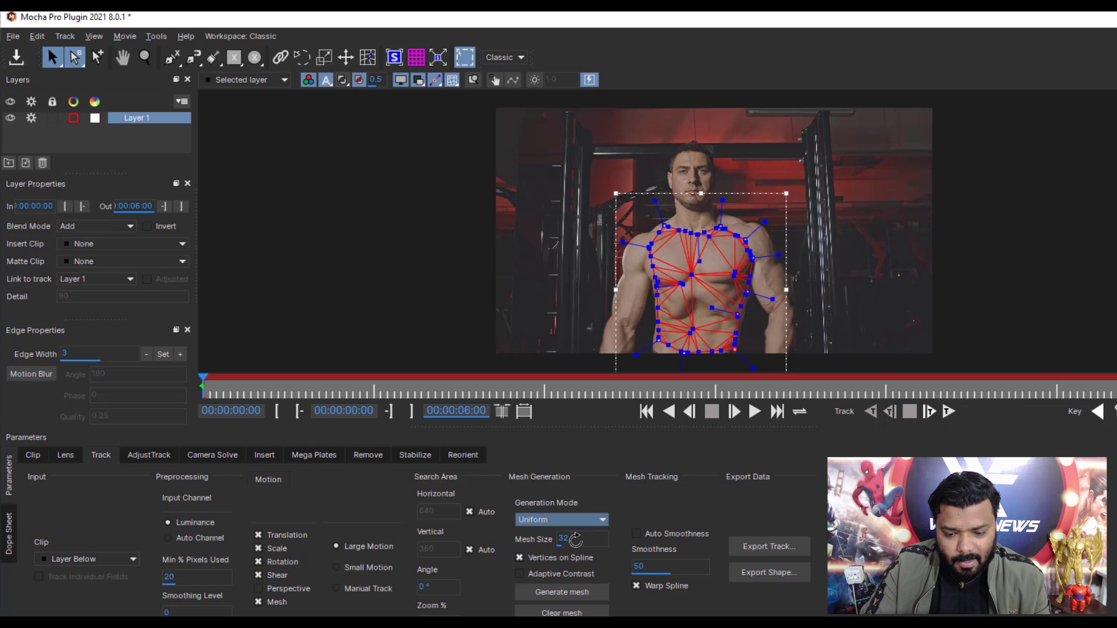
{"action": "left_click", "coordinate": [580, 592]}
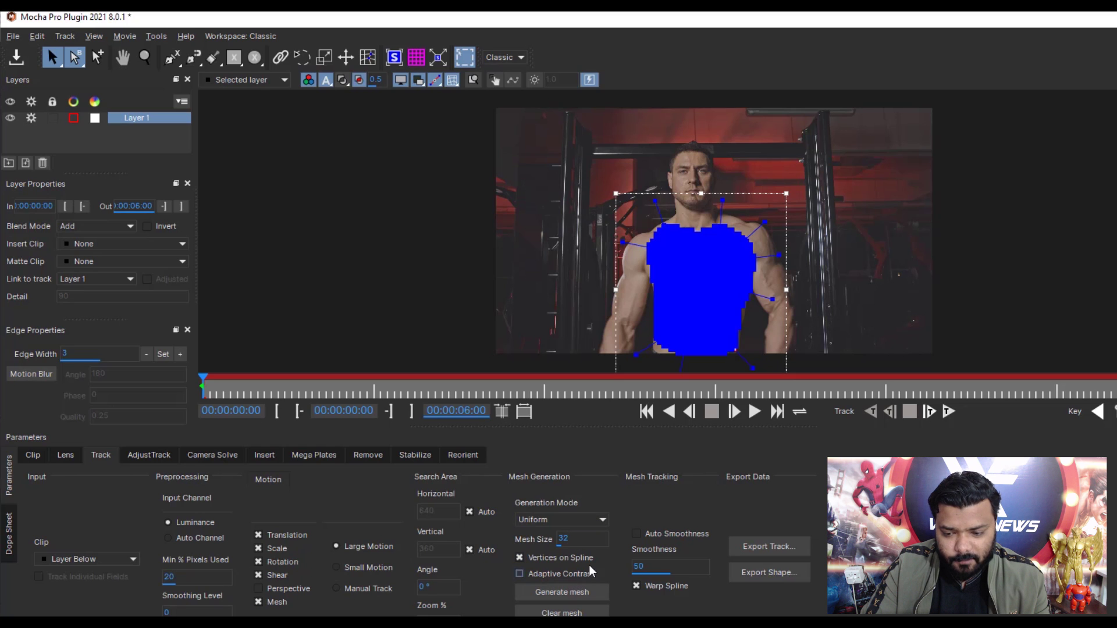
{"action": "left_click", "coordinate": [948, 412]}
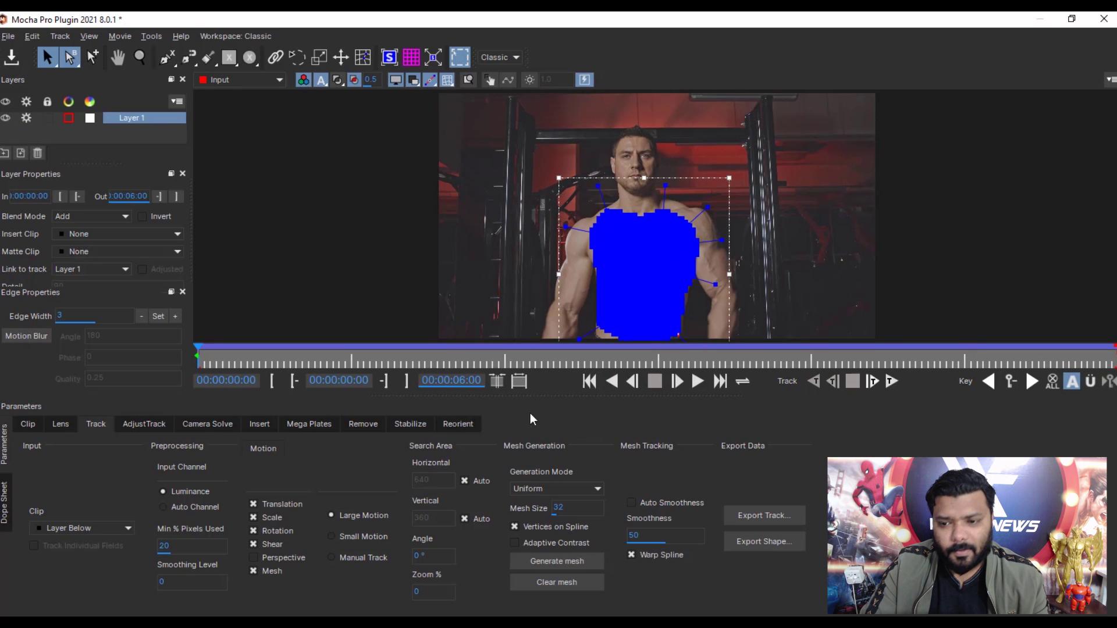
Enable Mesh Warp stabilization in the Stabilize settings with High warp quality
{"action": "left_click", "coordinate": [413, 423]}
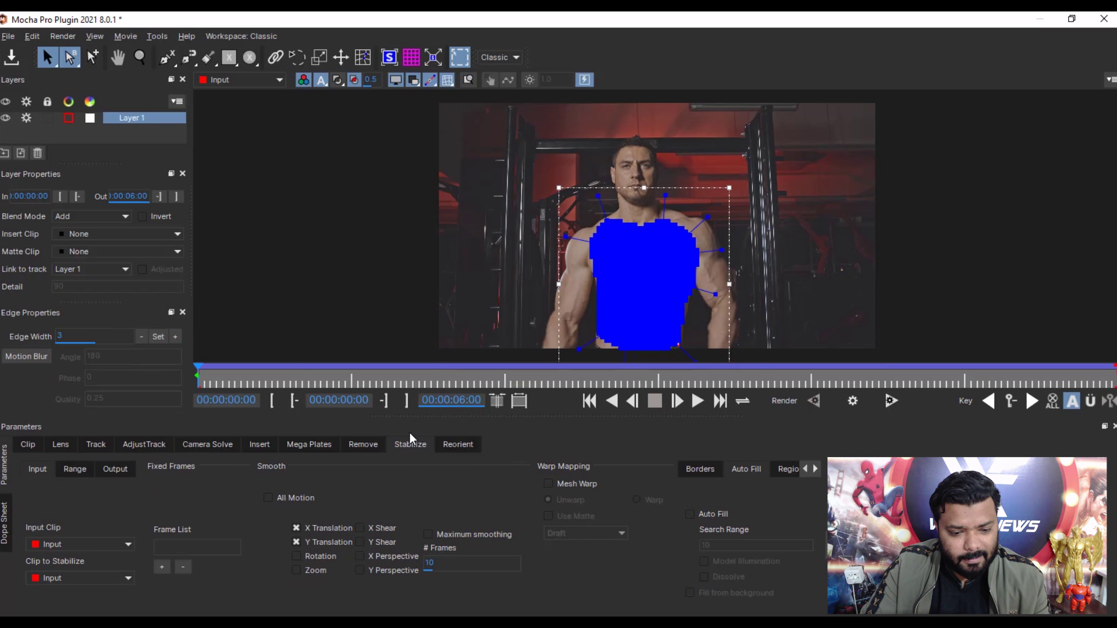
{"action": "left_click", "coordinate": [577, 483]}
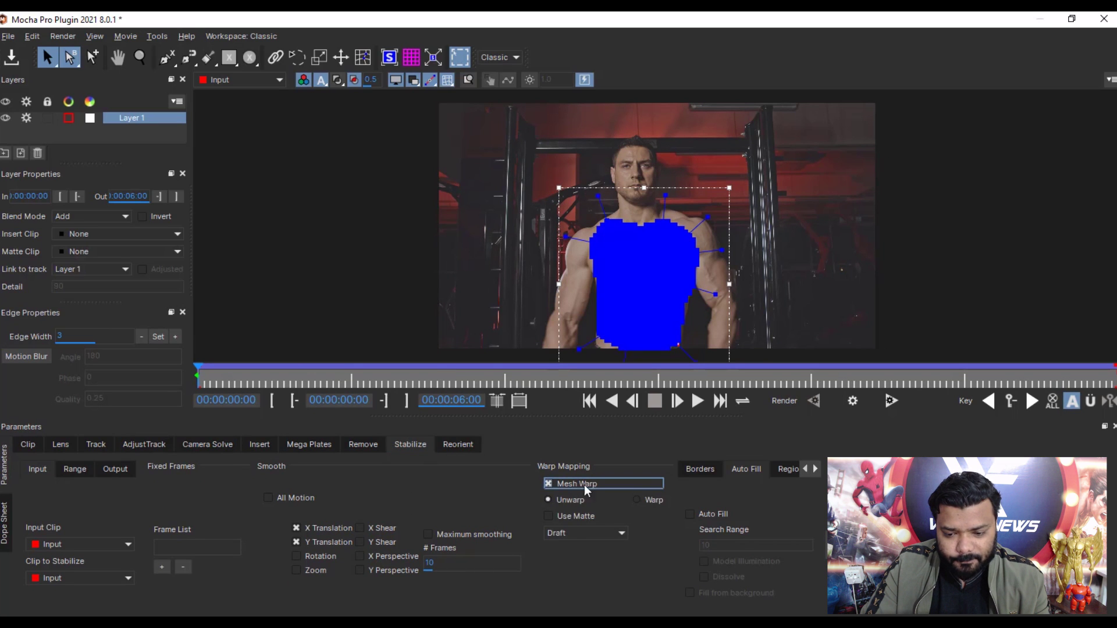
{"action": "left_click", "coordinate": [591, 531]}
{"action": "key", "text": "Escape"}
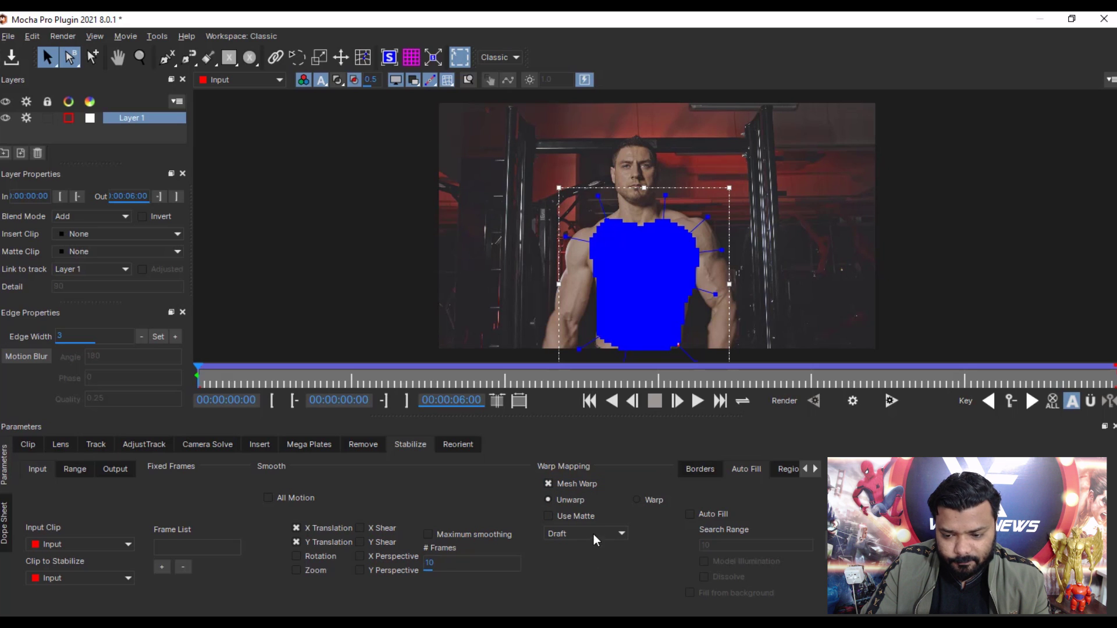
{"action": "scroll", "coordinate": [593, 534], "scroll_direction": "down", "scroll_amount": 2}
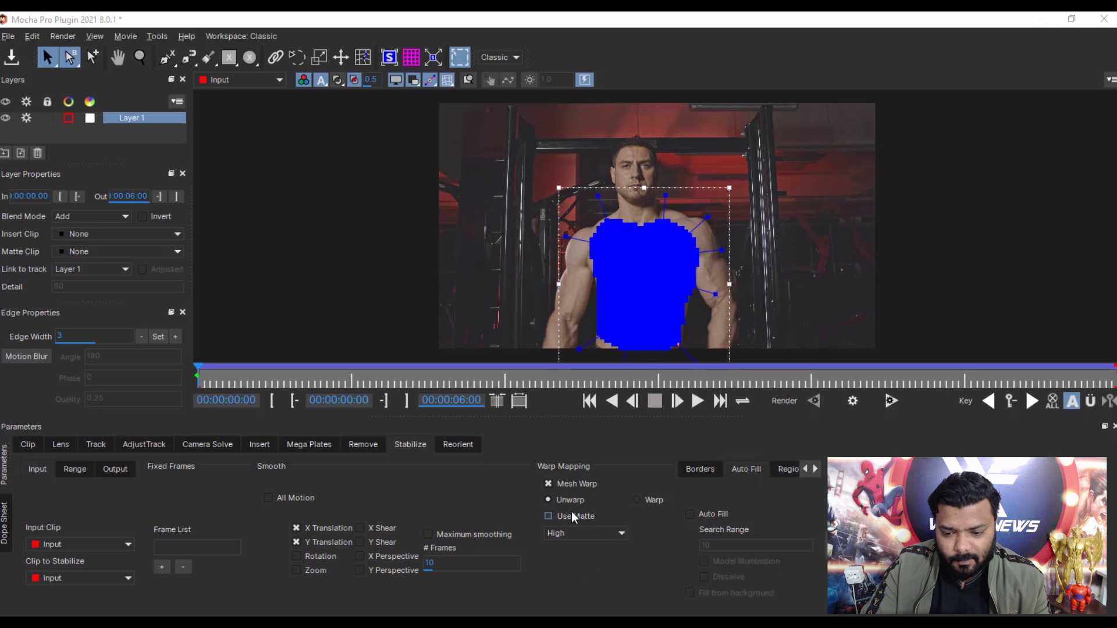
{"action": "left_click", "coordinate": [363, 58]}
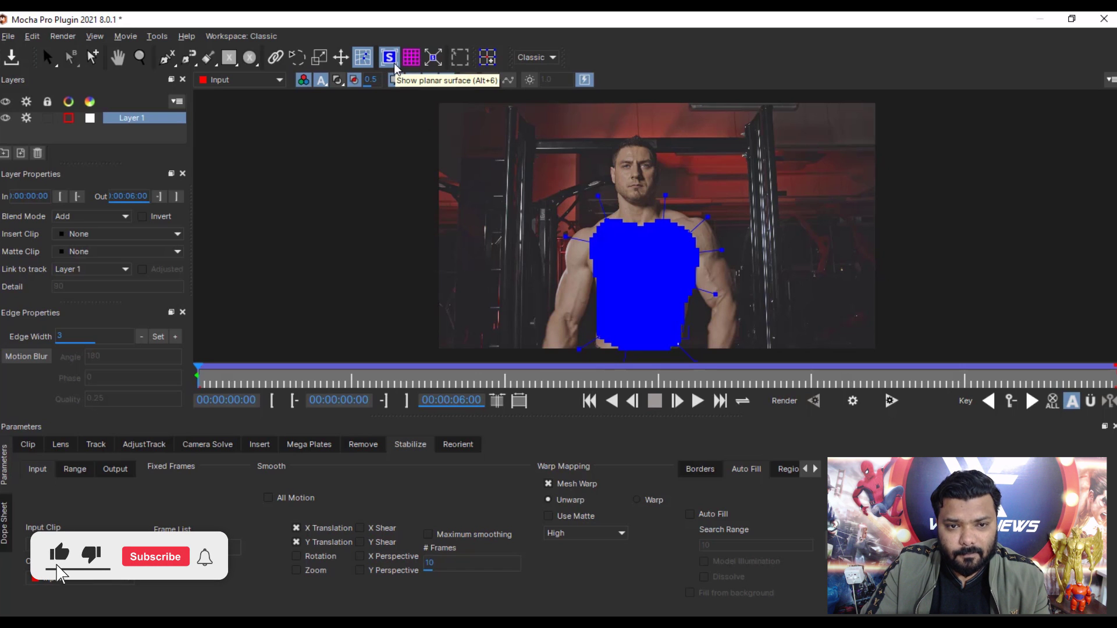
Save the Mocha project and minimize Mocha to return to After Effects
{"action": "left_click", "coordinate": [9, 36]}
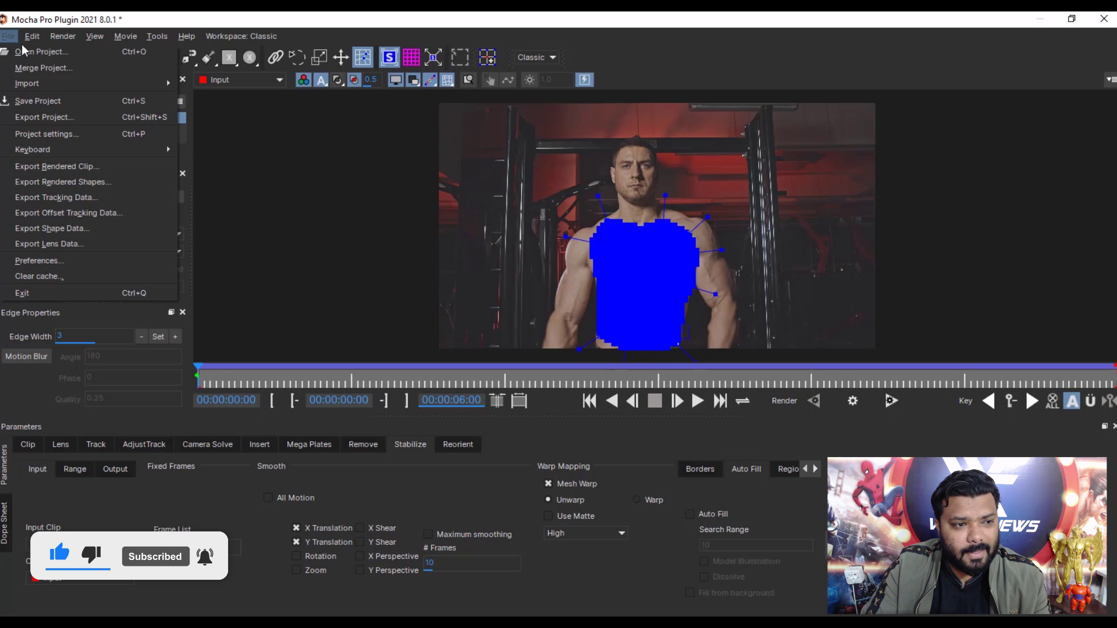
{"action": "left_click", "coordinate": [53, 100]}
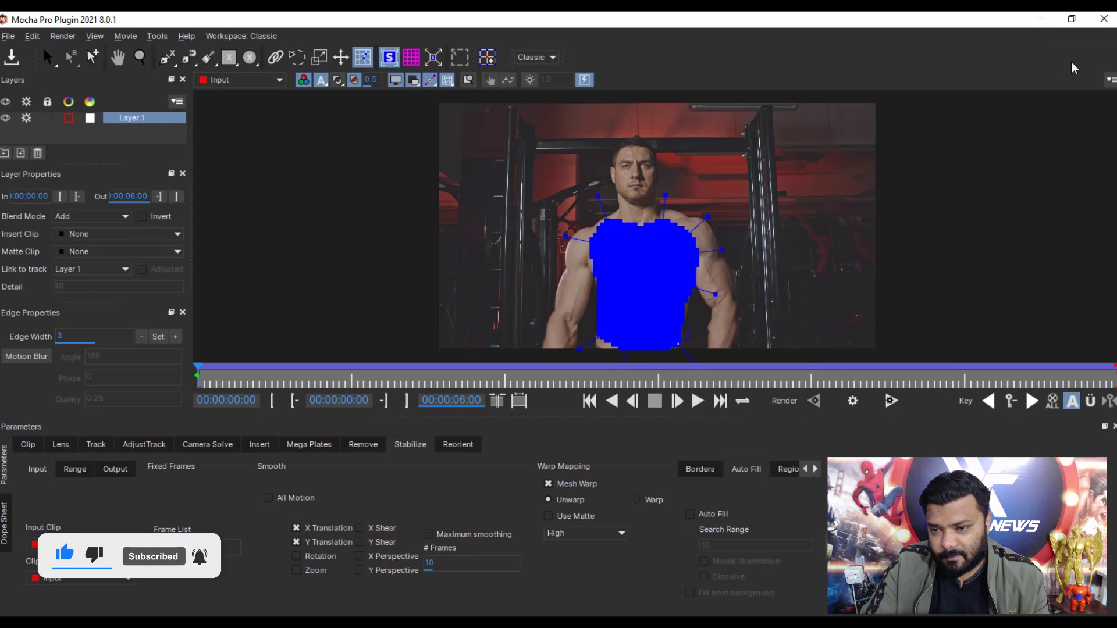
{"action": "left_click", "coordinate": [1042, 22]}
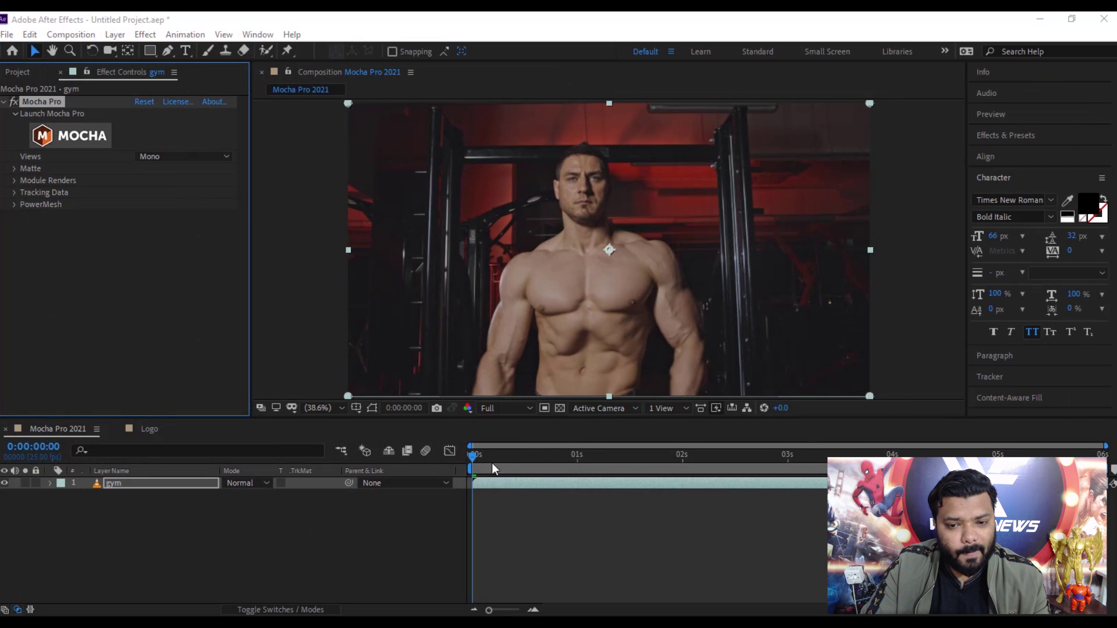
Place the Logo composition above the gym layer, scale it to 56%, and move it onto the chest
{"action": "left_click", "coordinate": [520, 484]}
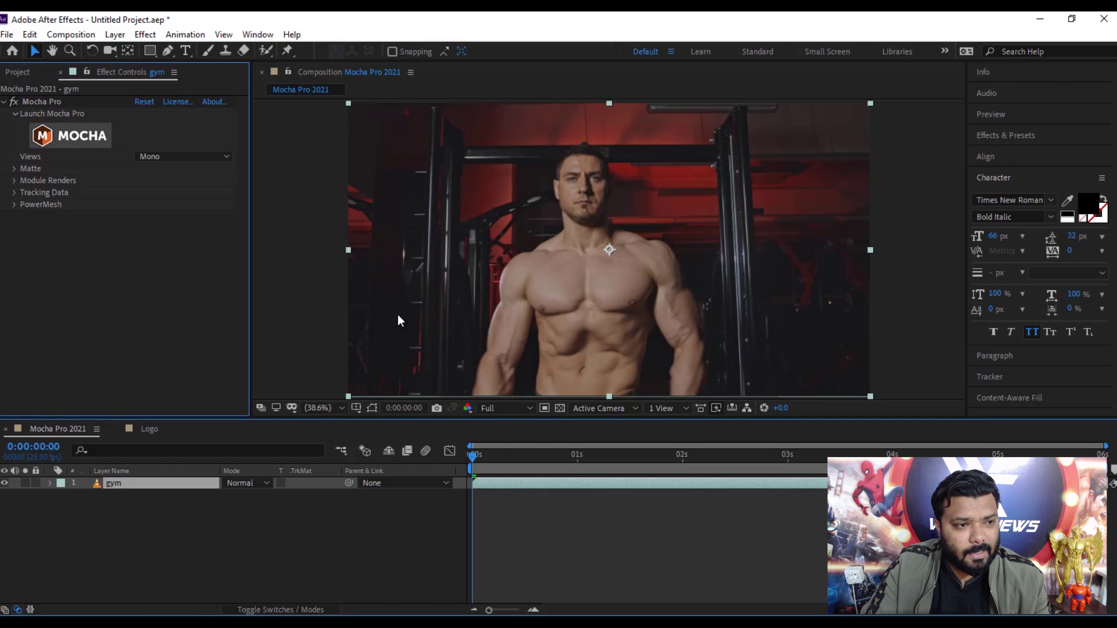
{"action": "left_click", "coordinate": [18, 73]}
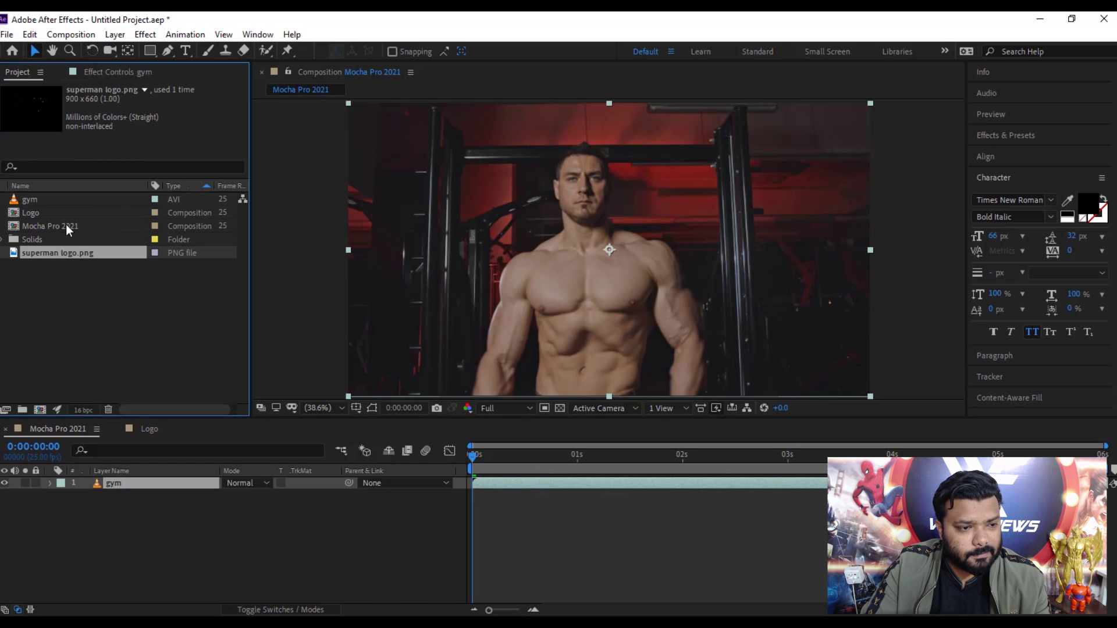
{"action": "left_click", "coordinate": [32, 213]}
{"action": "left_click_drag", "start_coordinate": [40, 216], "coordinate": [150, 482]}
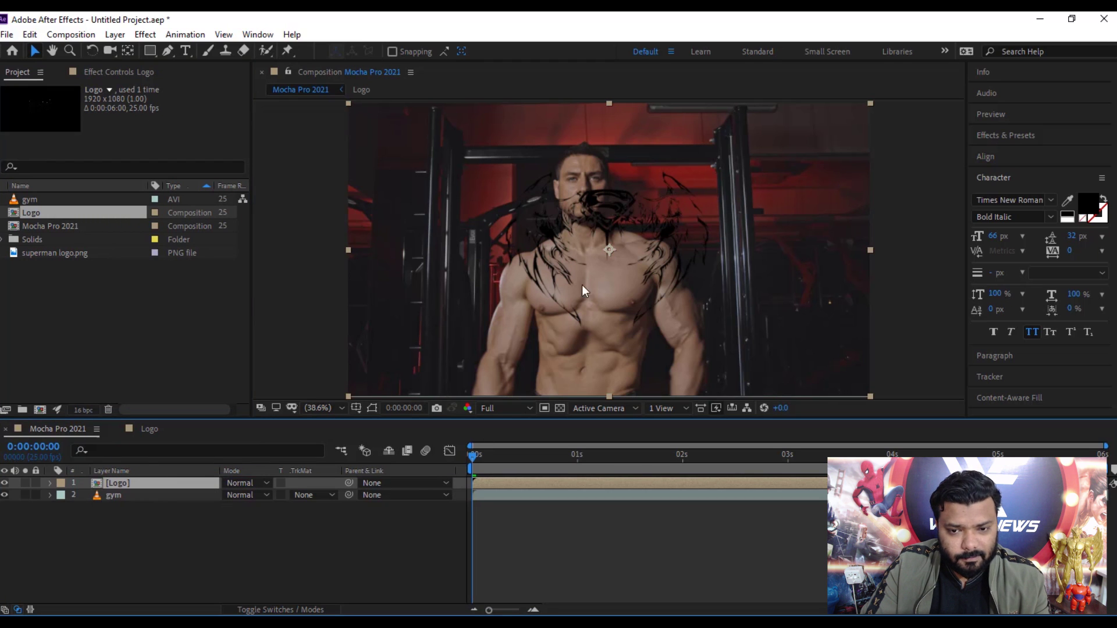
{"action": "key", "text": "s"}
{"action": "left_click_drag", "start_coordinate": [249, 494], "coordinate": [224, 494]}
{"action": "left_click_drag", "start_coordinate": [614, 249], "coordinate": [607, 271]}
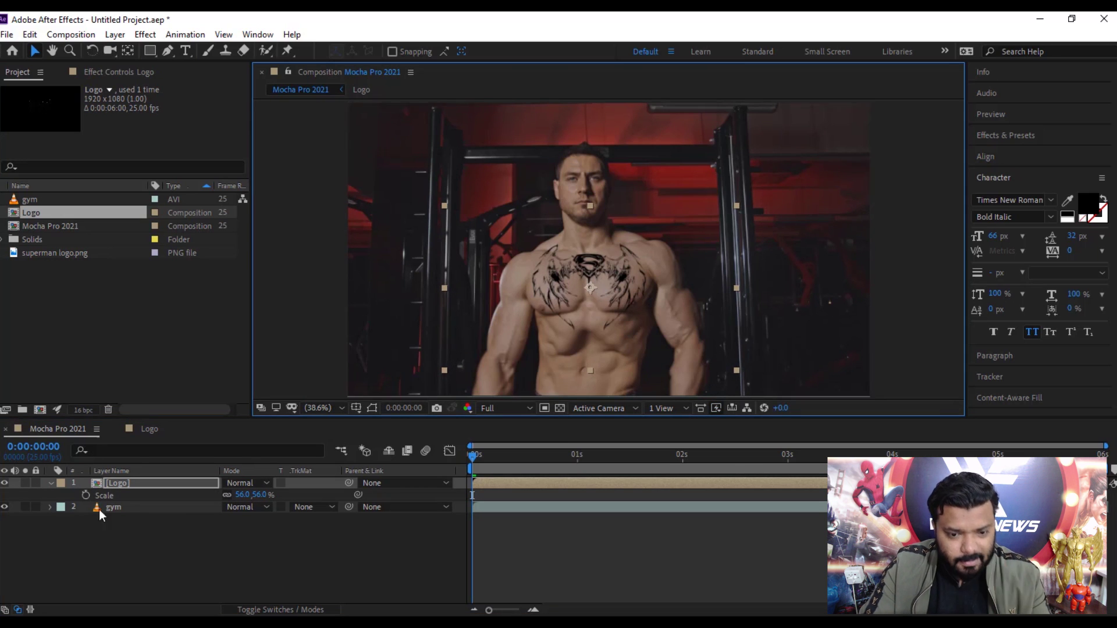
{"action": "left_click", "coordinate": [120, 481]}
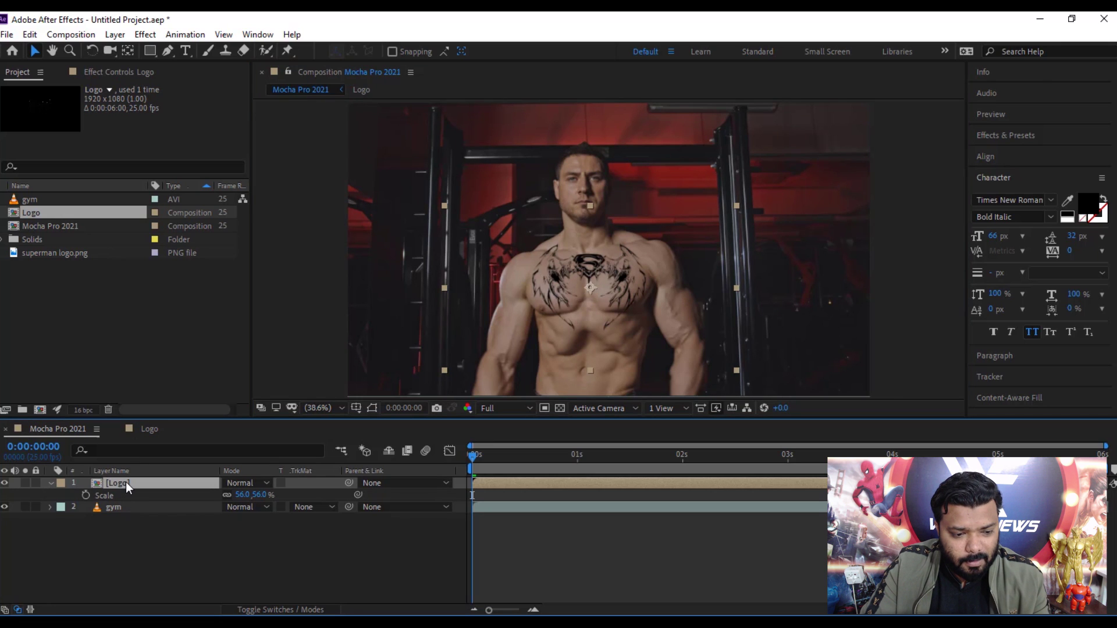
Precompose the Logo layer as Logo Comp 1, moving all attributes into it
{"action": "key", "text": "ctrl+shift+c"}
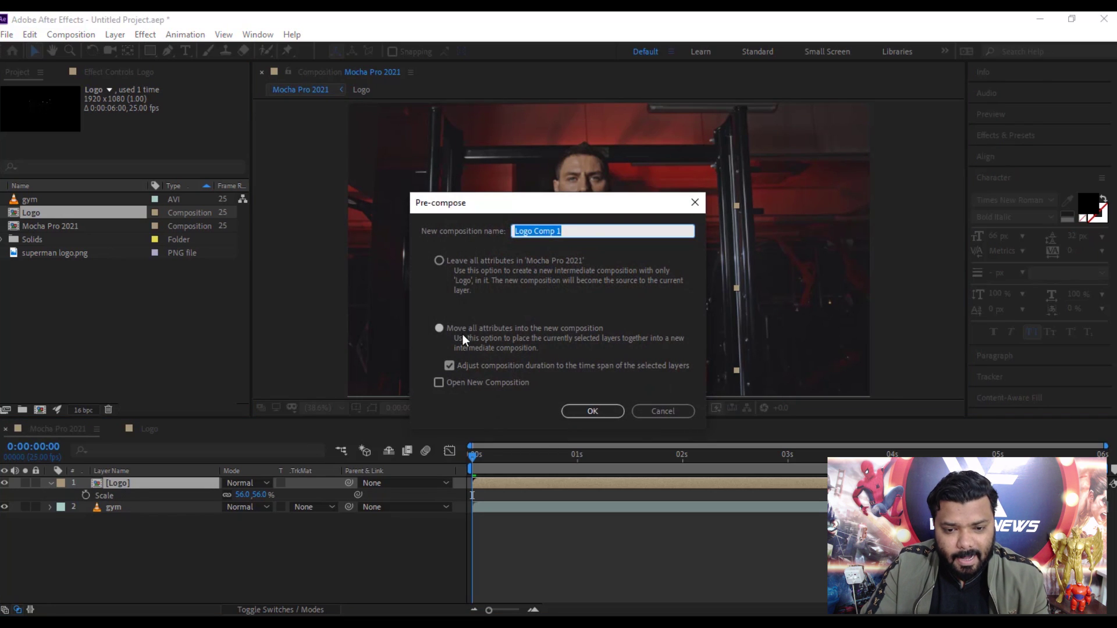
{"action": "left_click", "coordinate": [469, 328]}
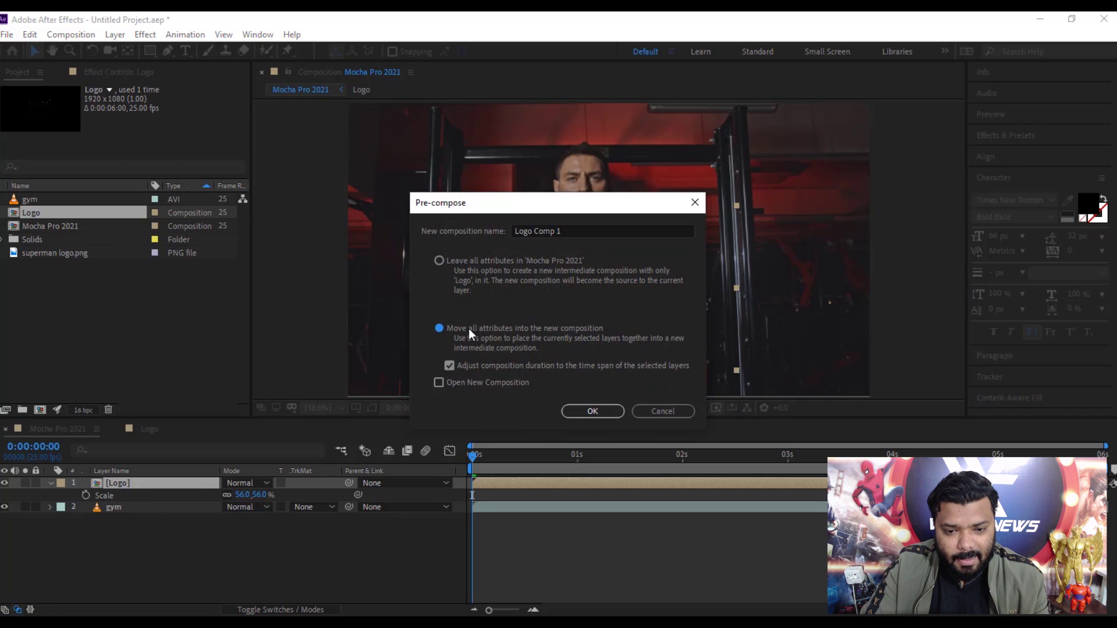
{"action": "left_click", "coordinate": [610, 410]}
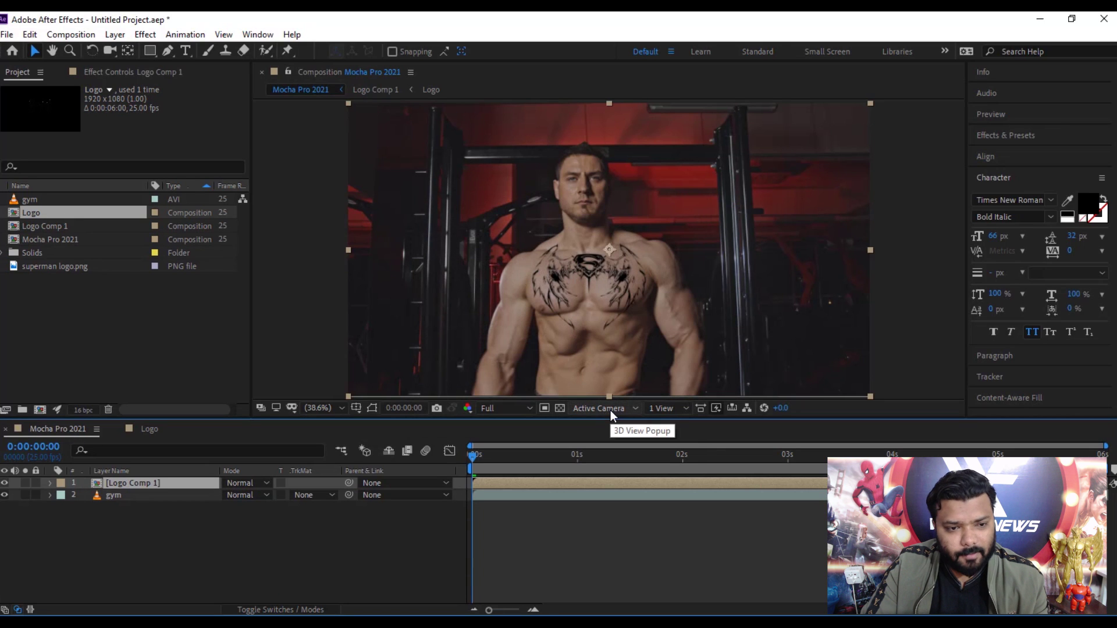
Copy the gym layer's Mocha Pro effect onto Logo Comp 1 and set its render module to Stabilize: Warp
{"action": "left_click", "coordinate": [135, 496]}
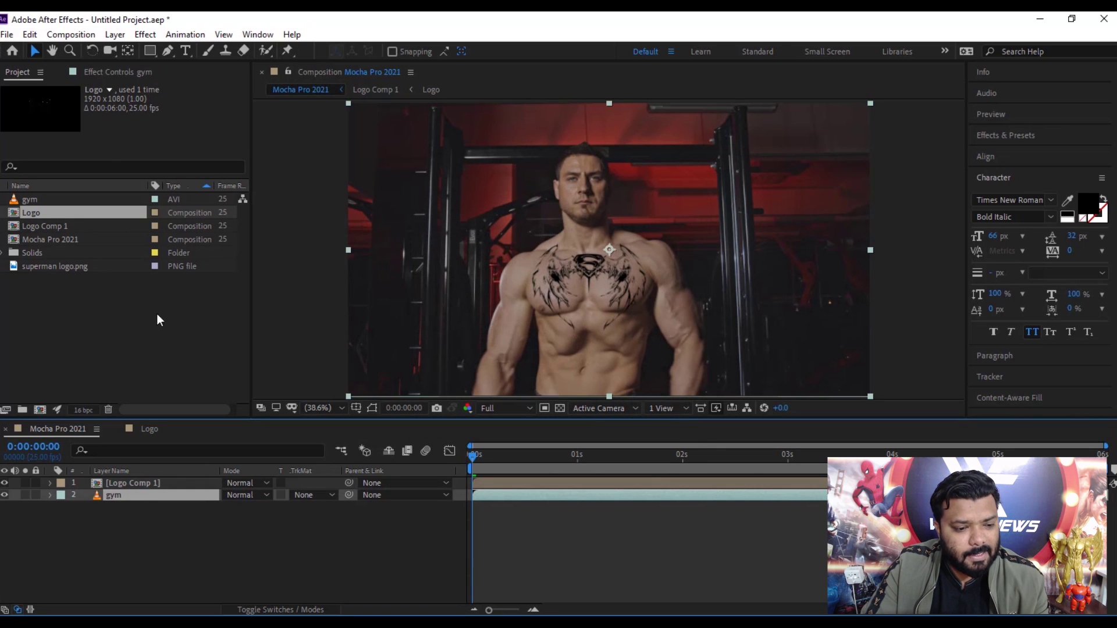
{"action": "left_click", "coordinate": [107, 77]}
{"action": "left_click", "coordinate": [66, 101]}
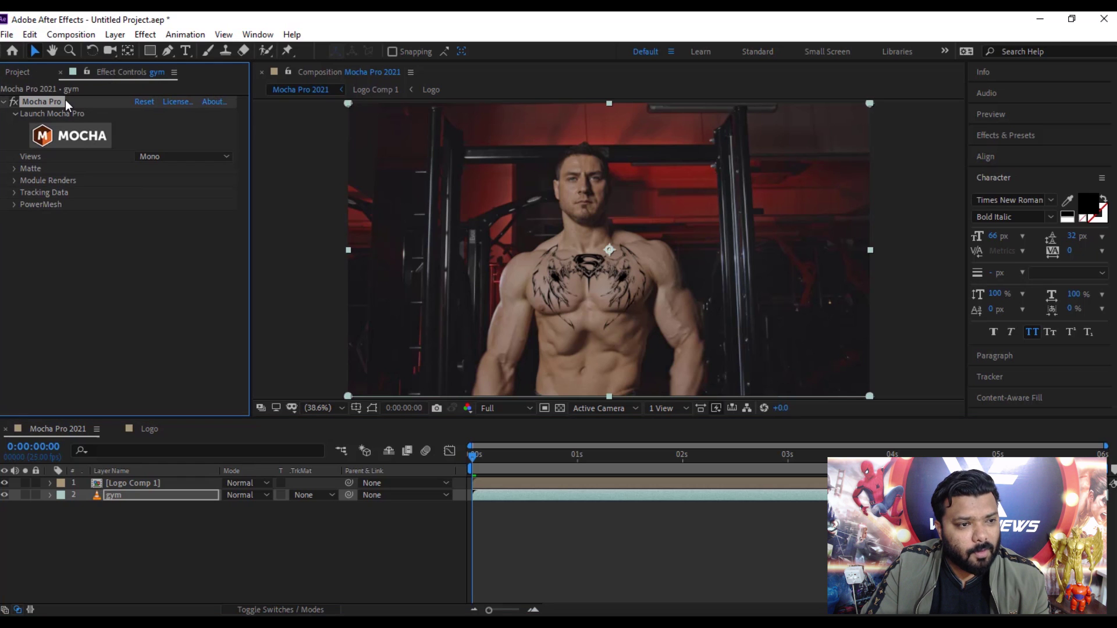
{"action": "left_click", "coordinate": [138, 483]}
{"action": "key", "text": "ctrl+v"}
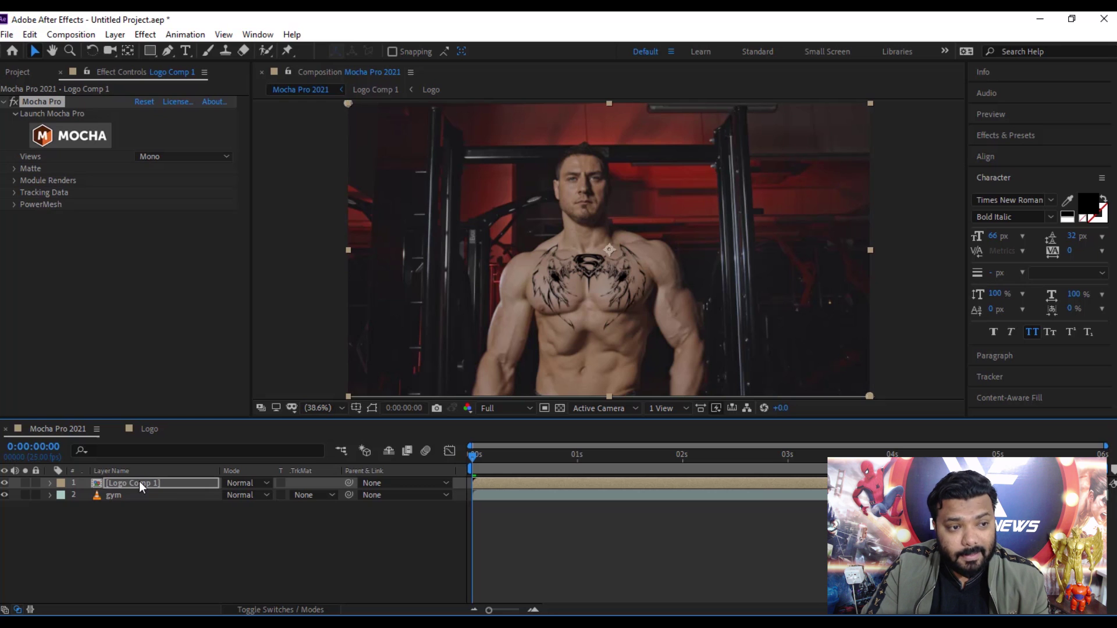
{"action": "left_click", "coordinate": [14, 181]}
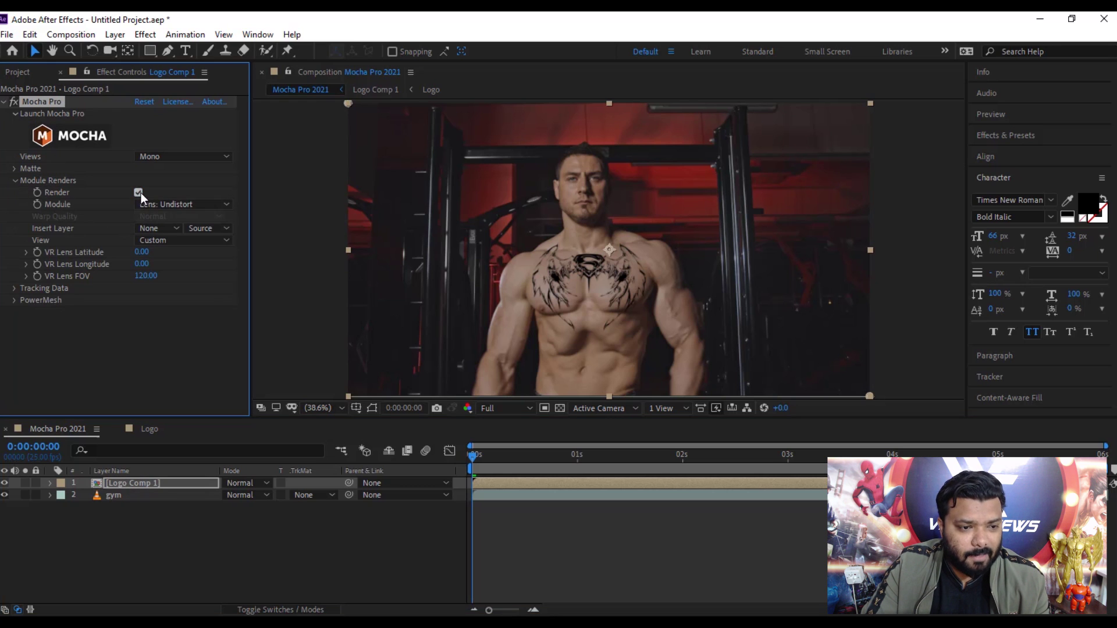
{"action": "left_click", "coordinate": [172, 204]}
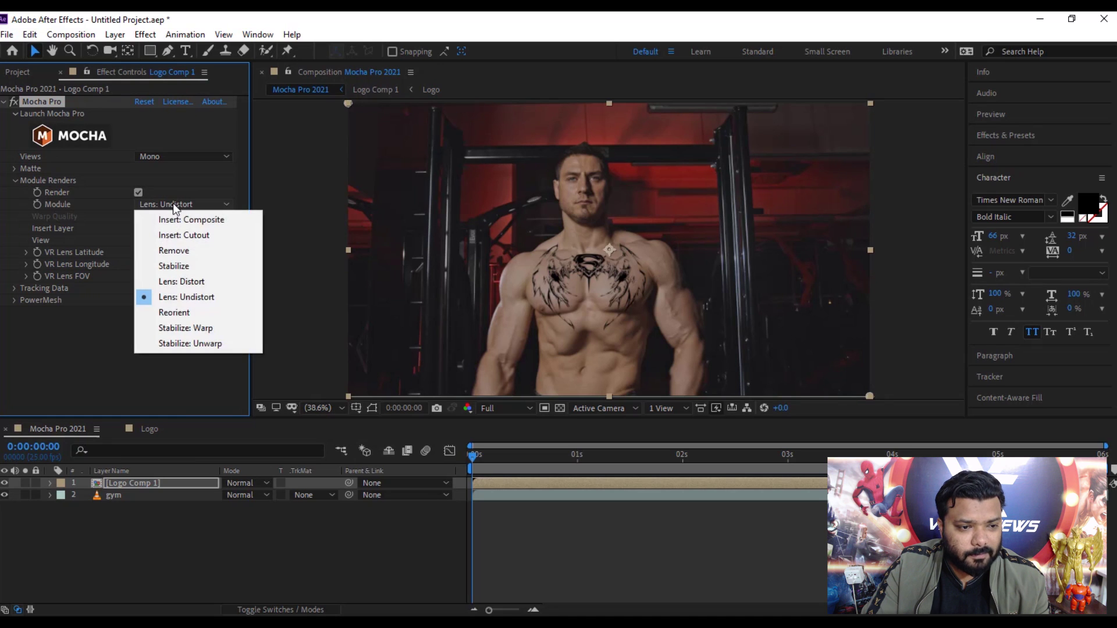
{"action": "left_click", "coordinate": [216, 327]}
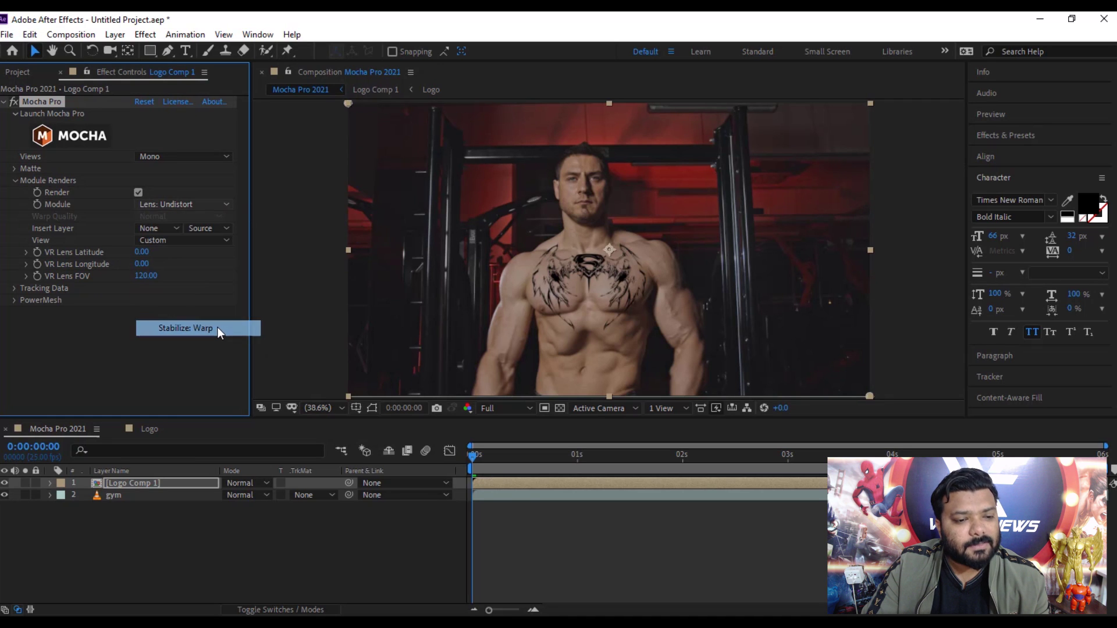
Deselect Logo Comp 1 and preview the composition twice to check the logo following the chest
{"action": "left_click", "coordinate": [606, 542]}
{"action": "key", "text": "space"}
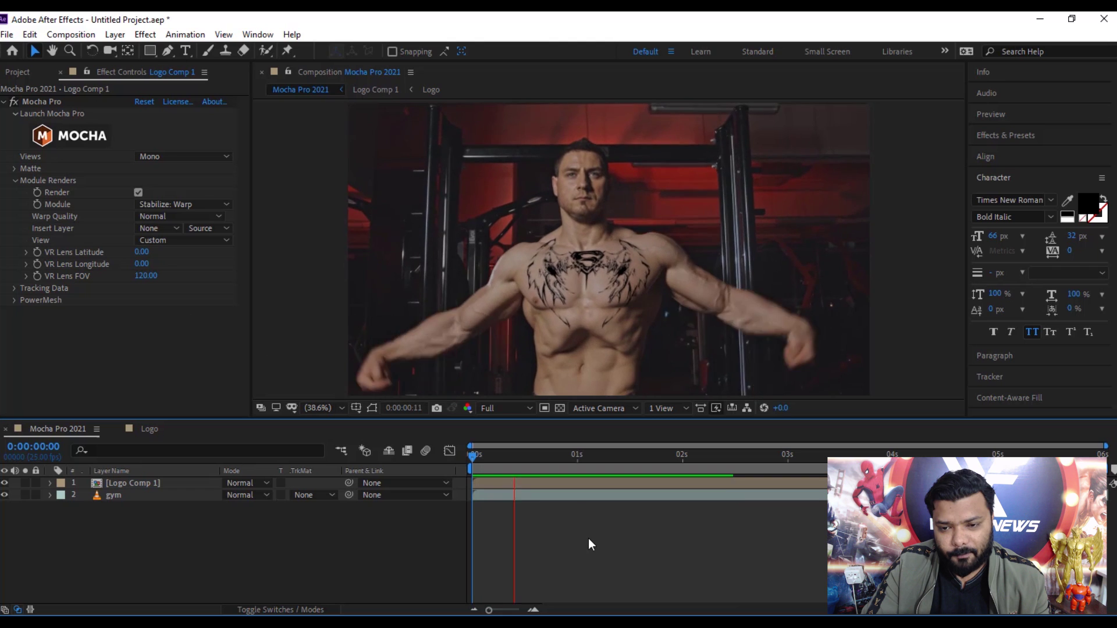
{"action": "key", "text": "space"}
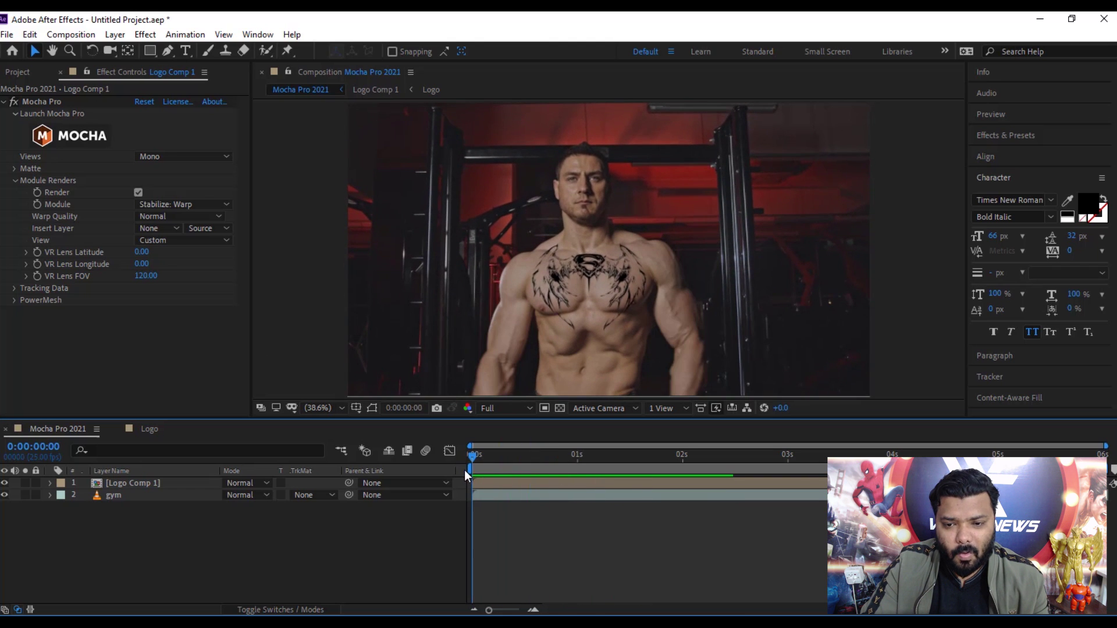
{"action": "key", "text": "space"}
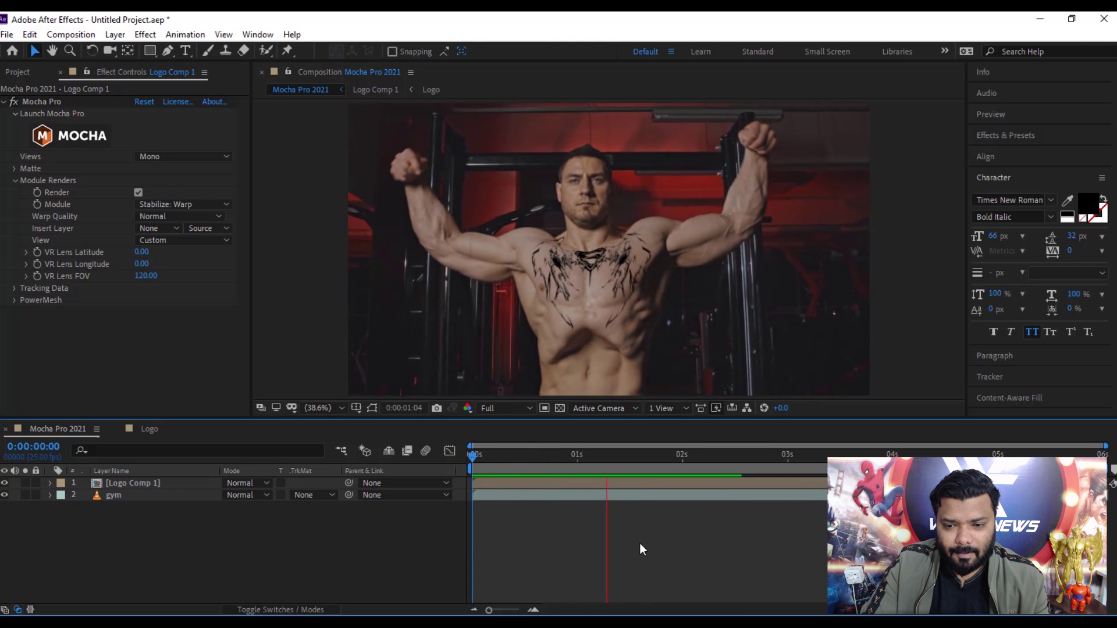